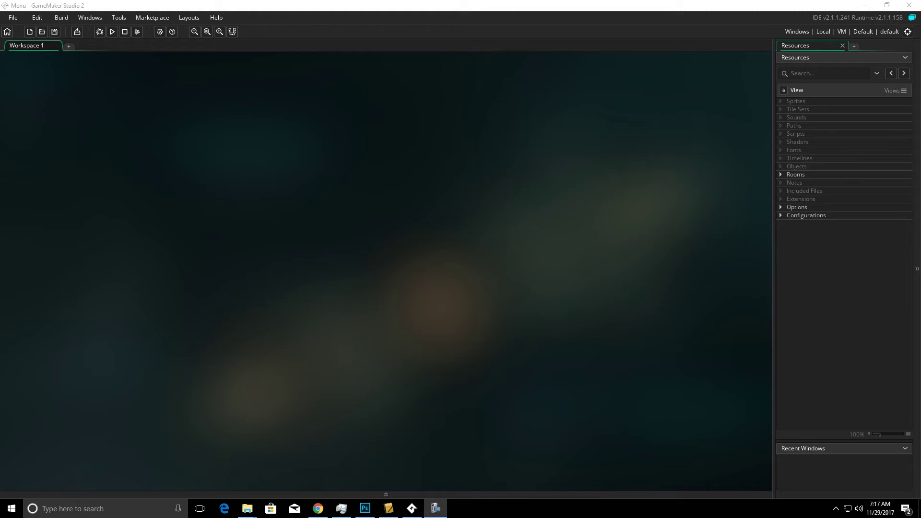
Create a new sprite and name it spr_btnstart.
right_click(784, 100)
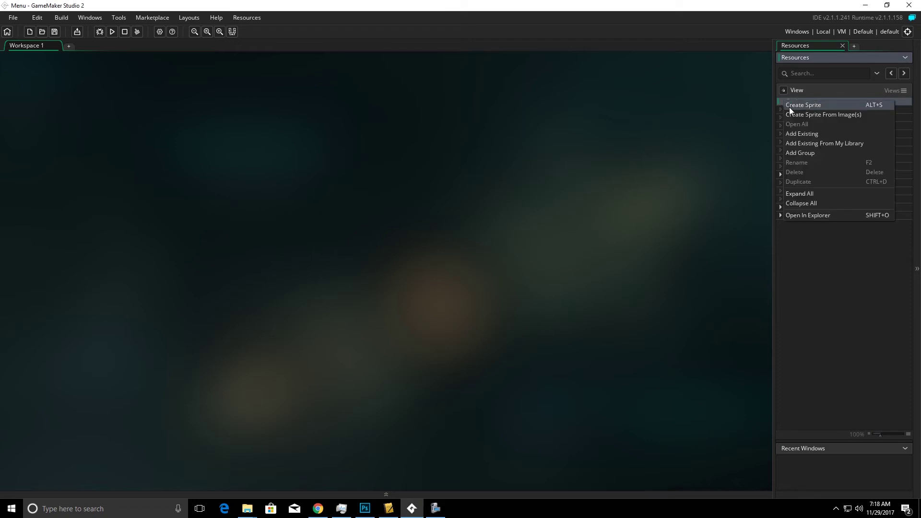
click(790, 107)
click(67, 145)
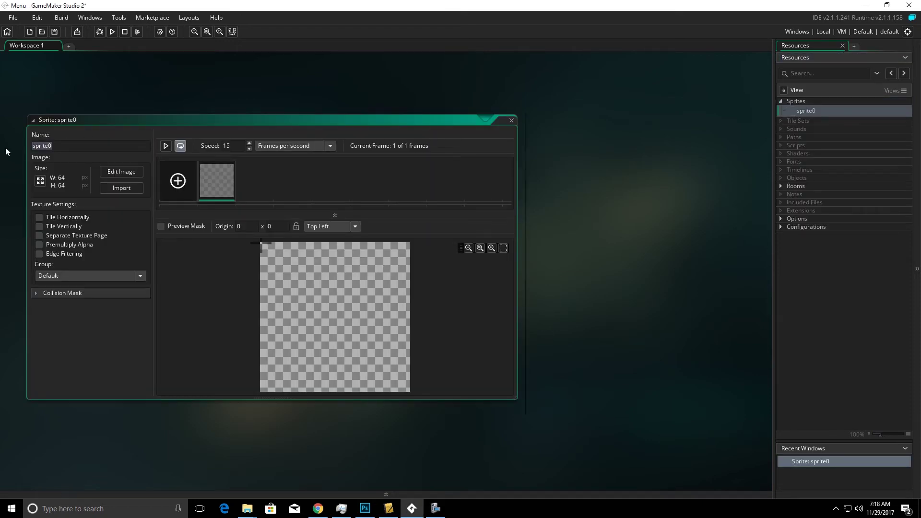
text(spr_)
text(start)
key(BackSpace)
key(BackSpace)
key(BackSpace)
key(BackSpace)
key(BackSpace)
text(btnstar)
Resize the sprite canvas from 64×64 to 200×40 pixels.
click(40, 180)
click(154, 110)
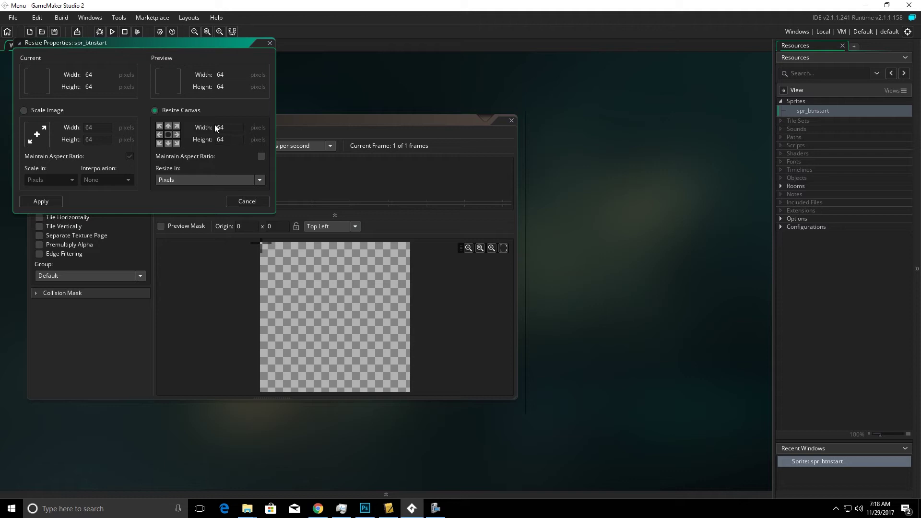
click(234, 127)
text(200)
key(Tab)
click(36, 201)
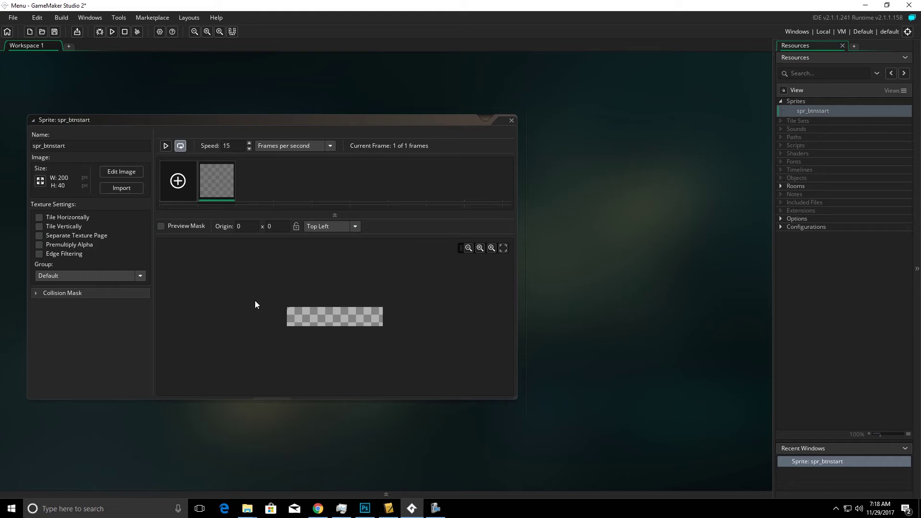
click(490, 247)
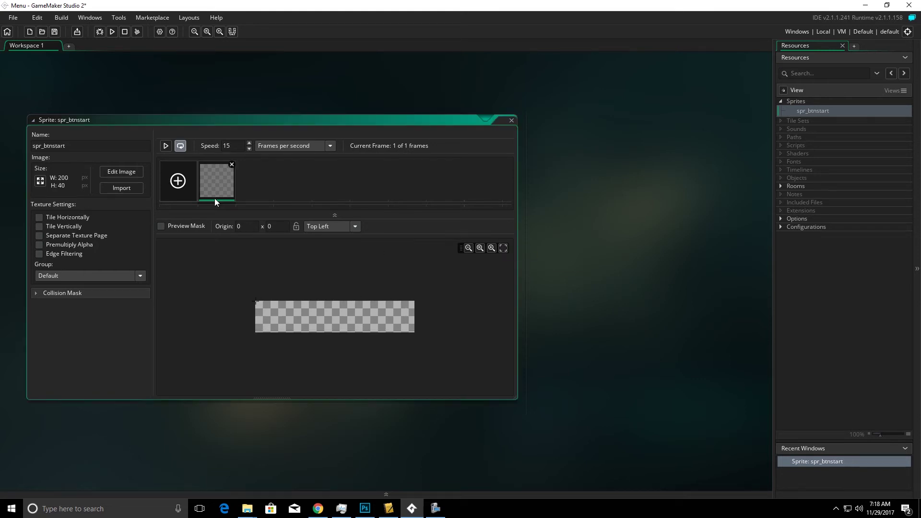
Fill the sprite's frame with solid red.
double_click(220, 181)
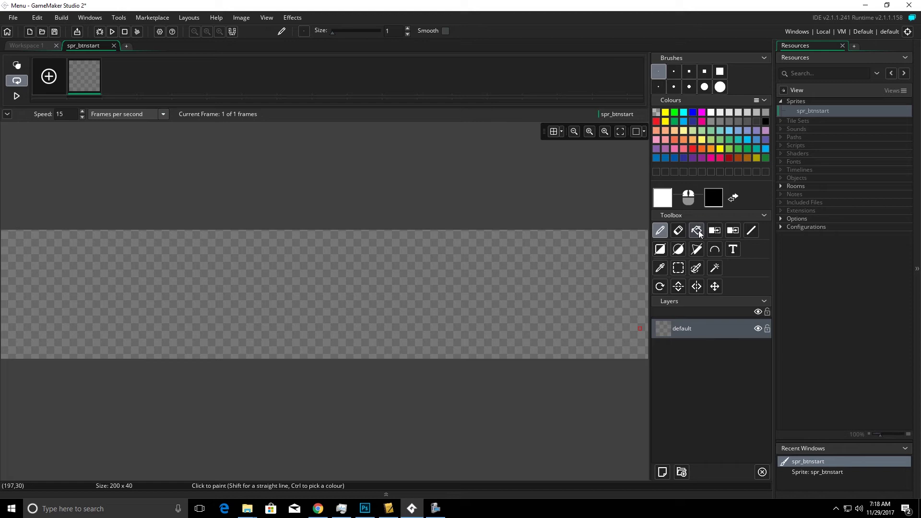
click(656, 121)
click(696, 230)
click(511, 291)
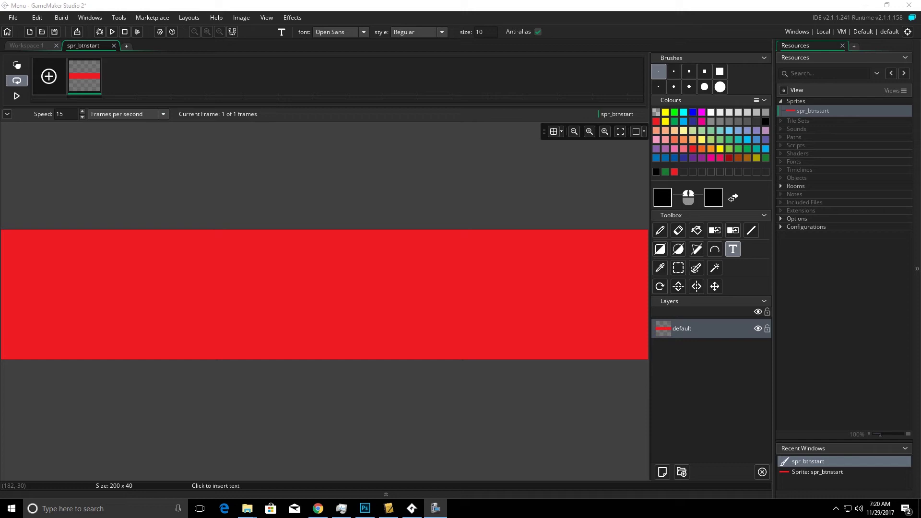
Add one new layer above the red background and write 'Start' on it.
click(663, 472)
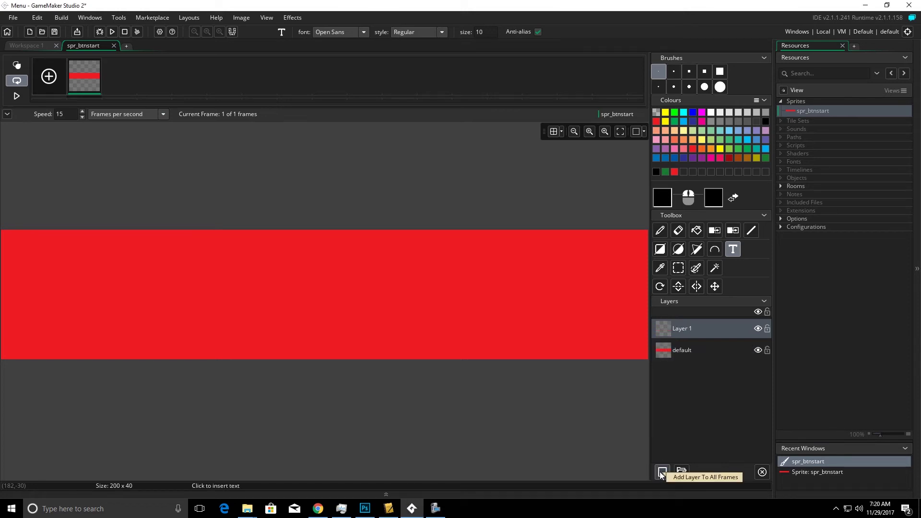
click(663, 473)
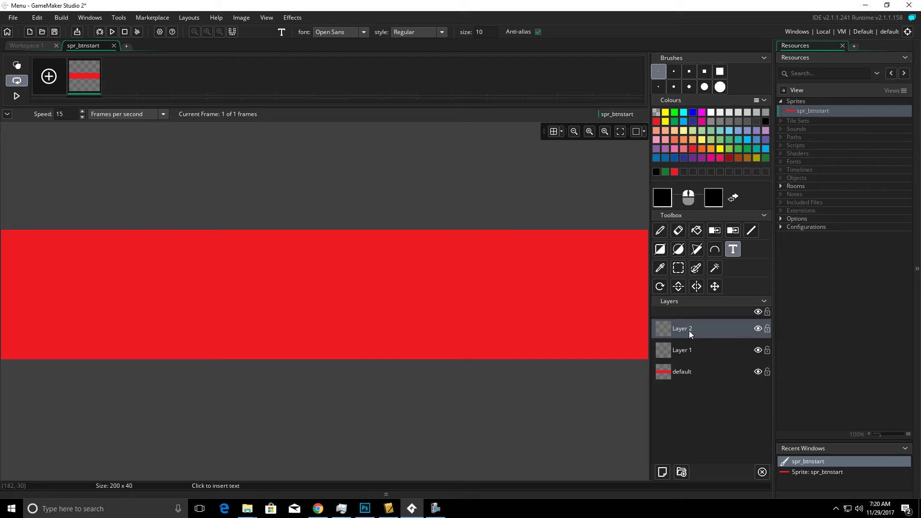
right_click(690, 335)
click(708, 362)
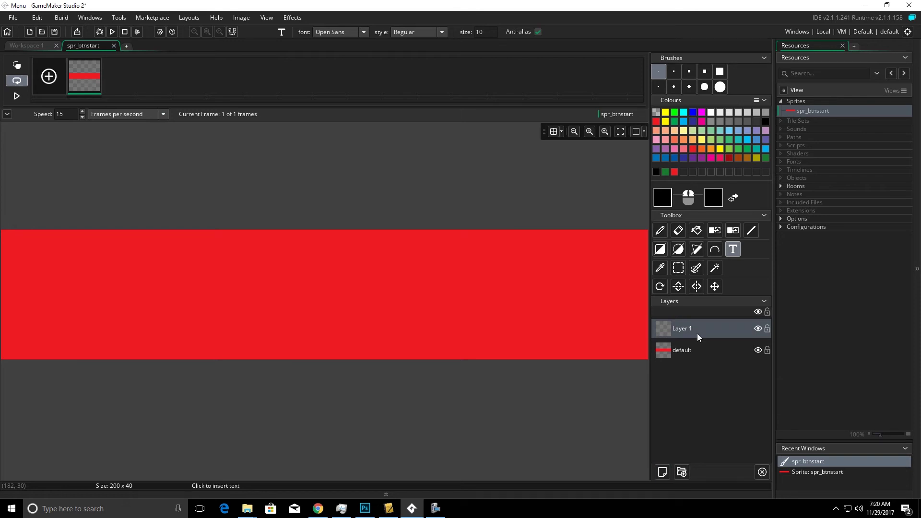
click(642, 272)
click(336, 295)
click(285, 294)
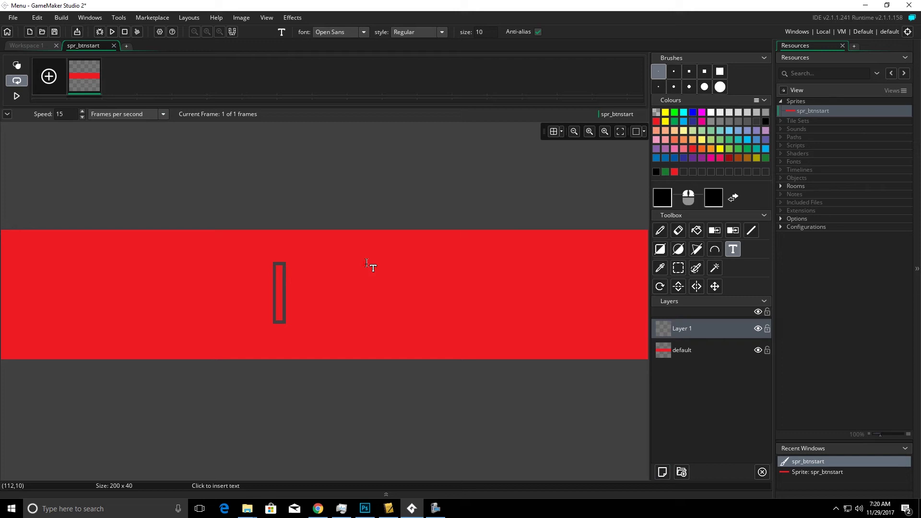
text(Start)
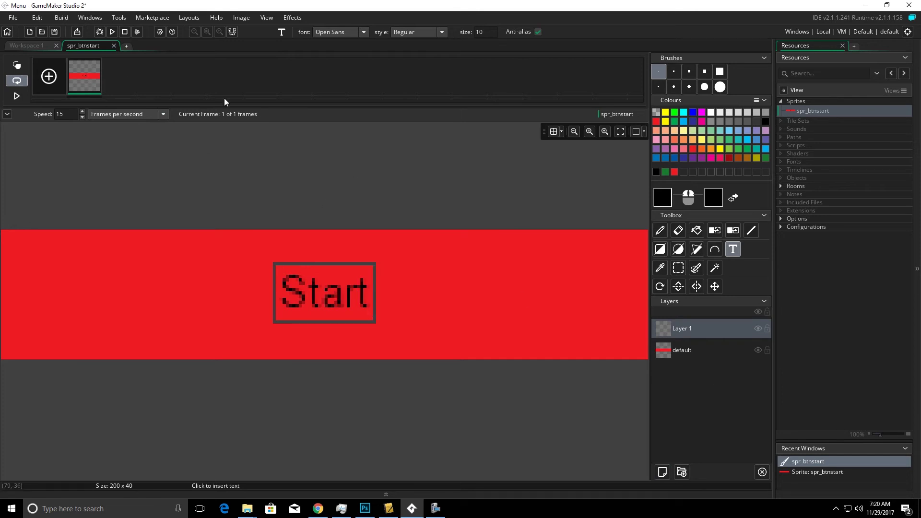
Duplicate the red Start frame to make a second frame.
right_click(83, 75)
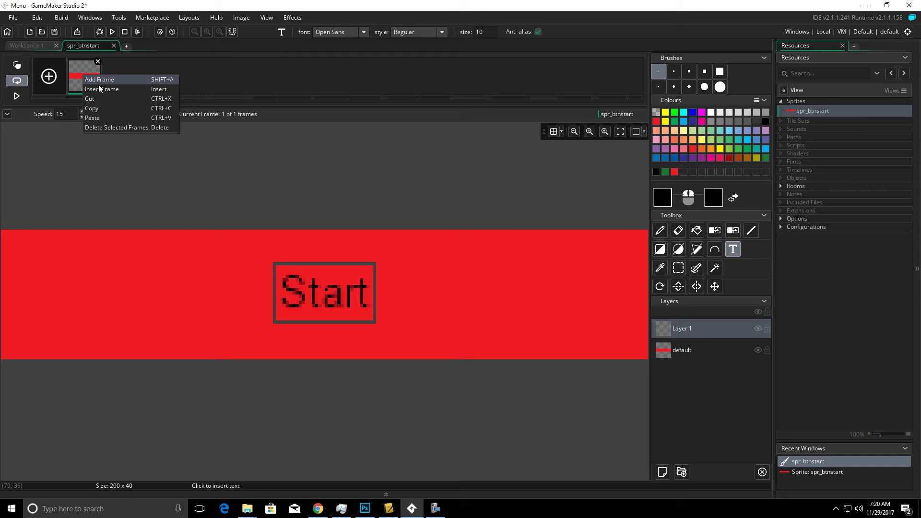
click(117, 65)
right_click(117, 74)
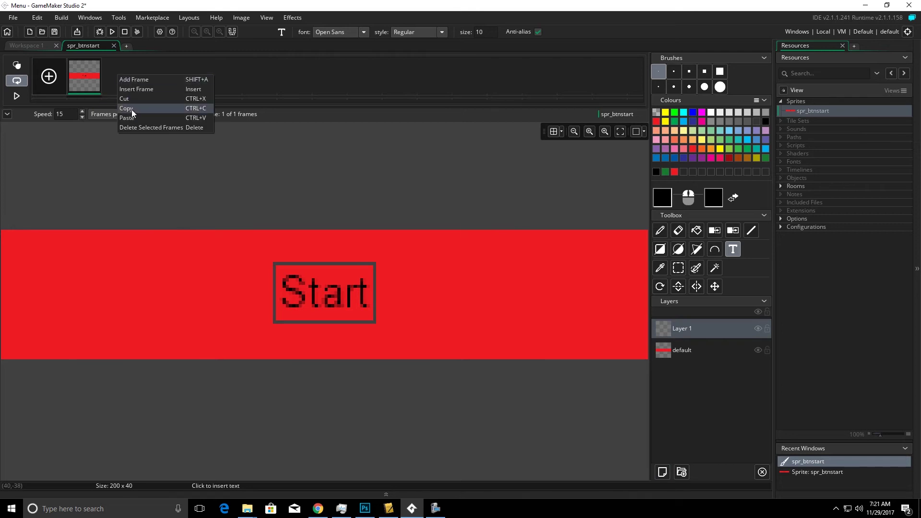
click(133, 115)
click(114, 73)
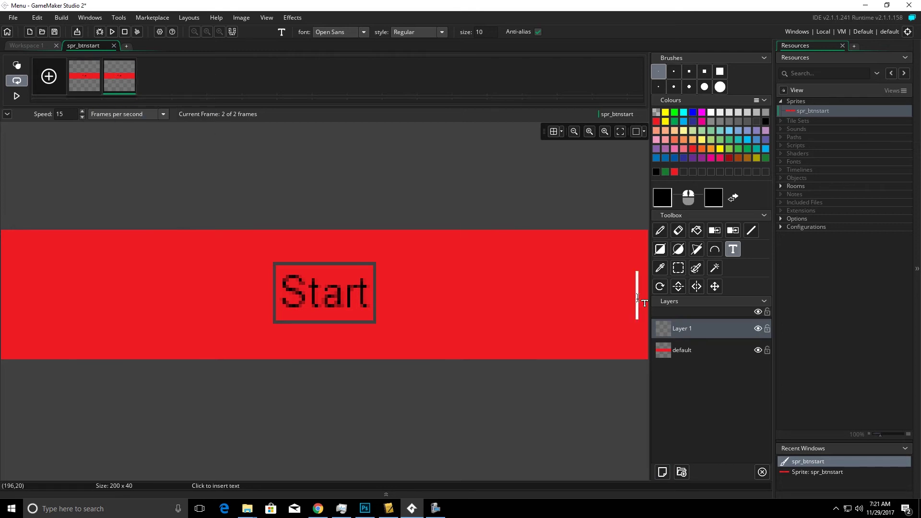
Fill the second frame's background layer with green.
click(688, 352)
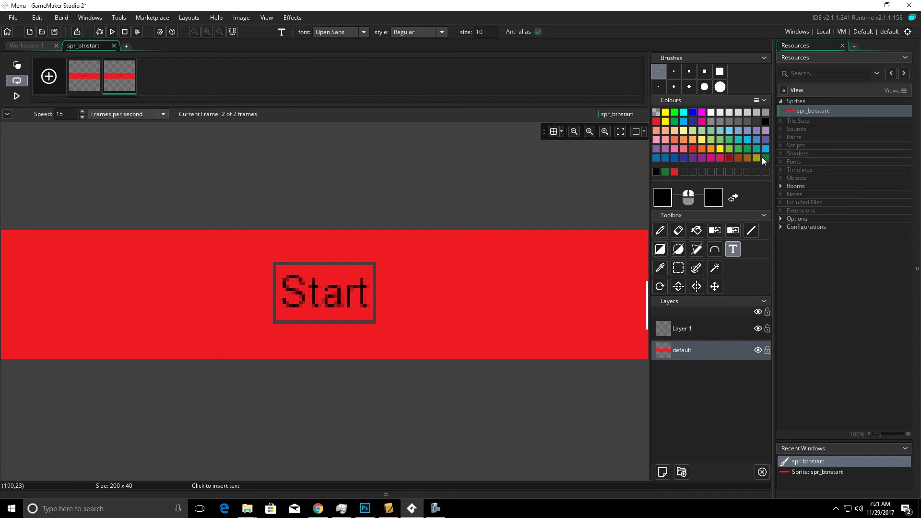
click(666, 171)
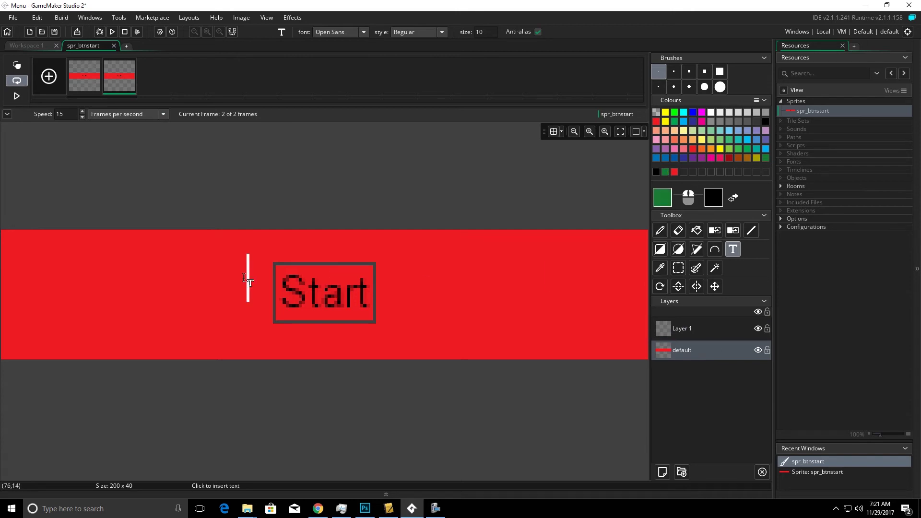
click(696, 232)
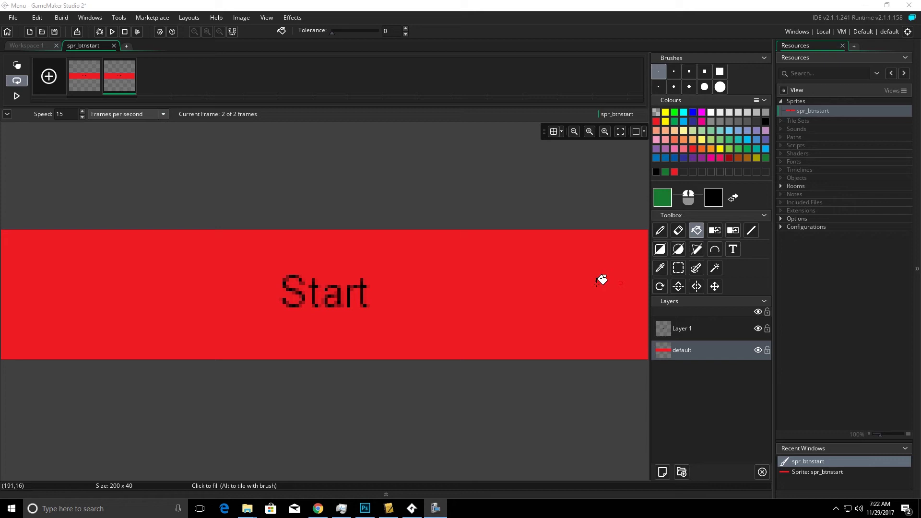
click(495, 275)
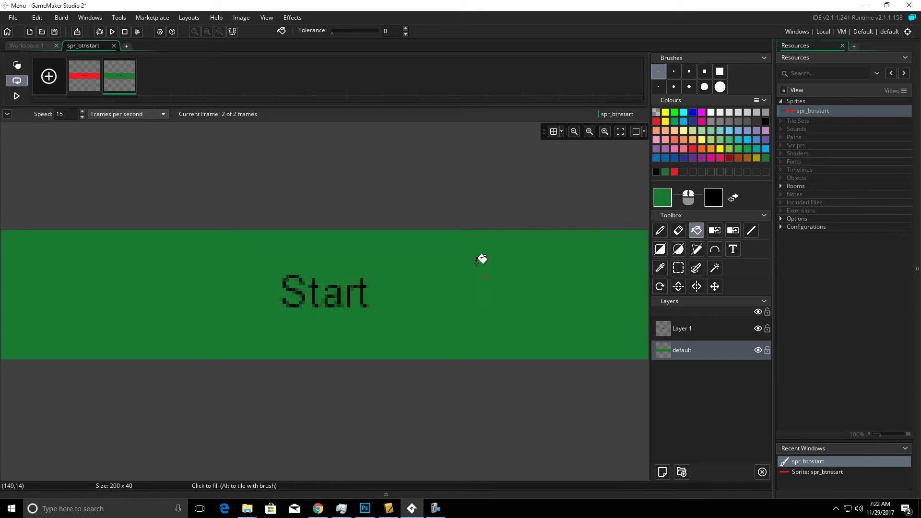
Compare the red and green frames, ending on the green second frame.
click(92, 86)
click(117, 79)
click(76, 76)
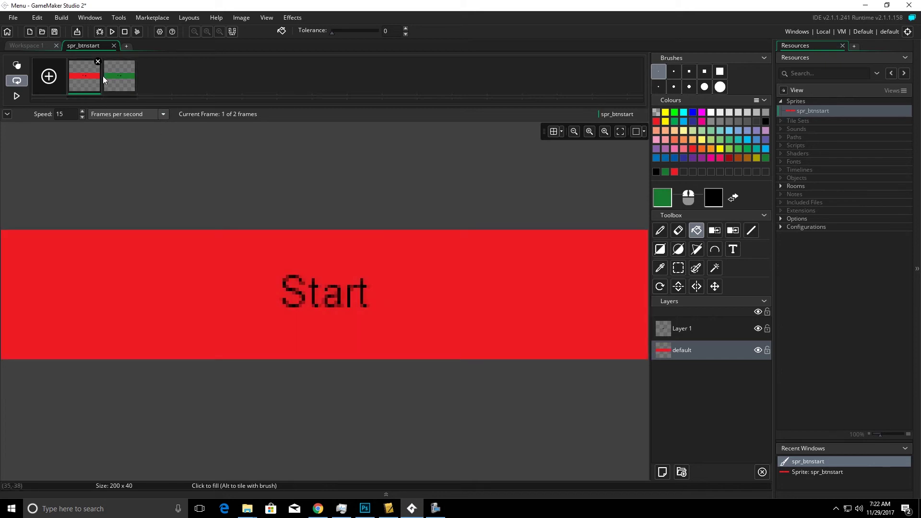
click(103, 76)
click(94, 74)
click(109, 76)
click(75, 80)
click(115, 73)
click(783, 179)
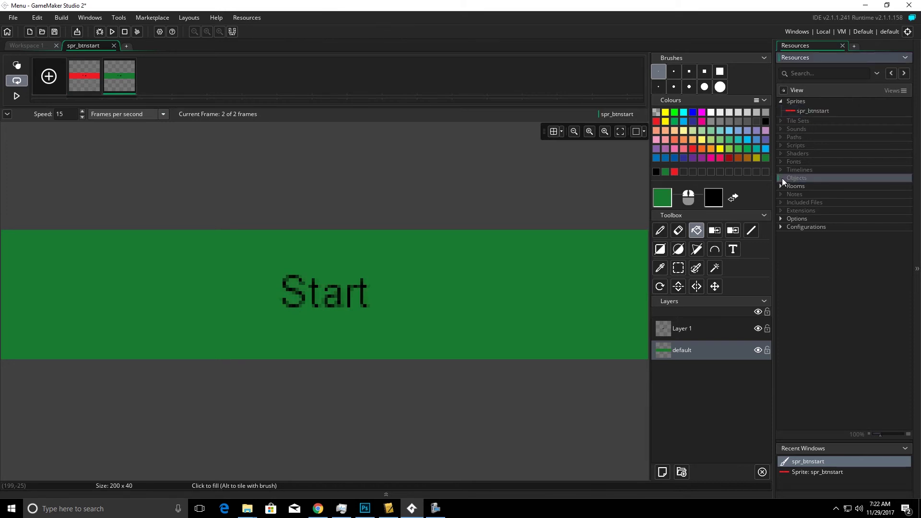
Create object obj_btnstart and assign it the spr_btnstart sprite.
right_click(783, 178)
click(796, 184)
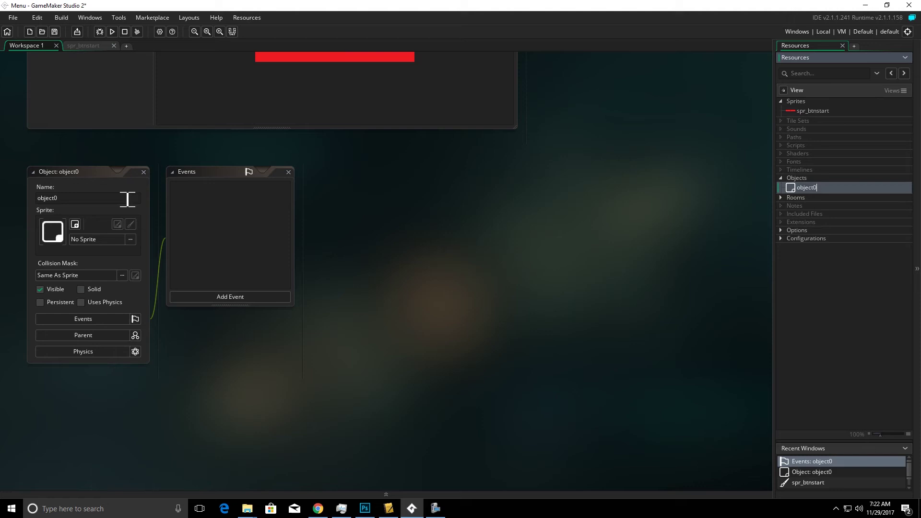
double_click(90, 200)
text(obj)
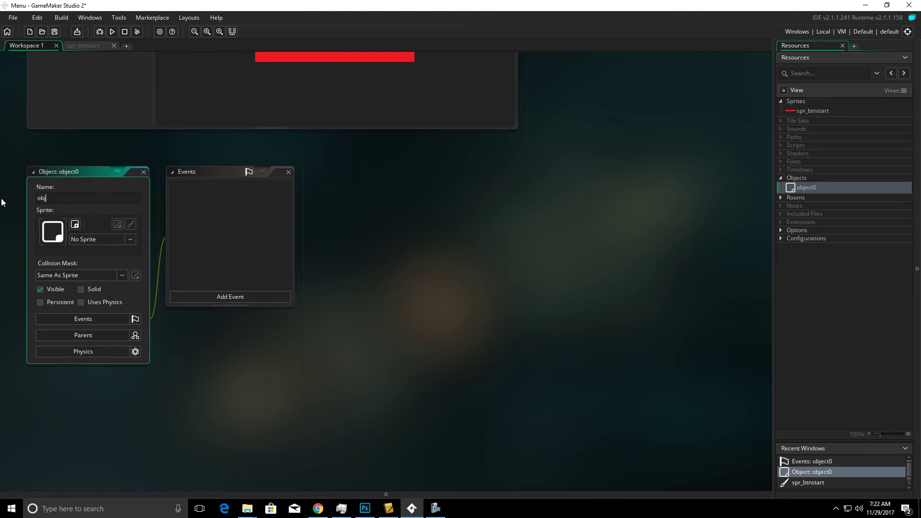
text(_btnstart)
click(115, 240)
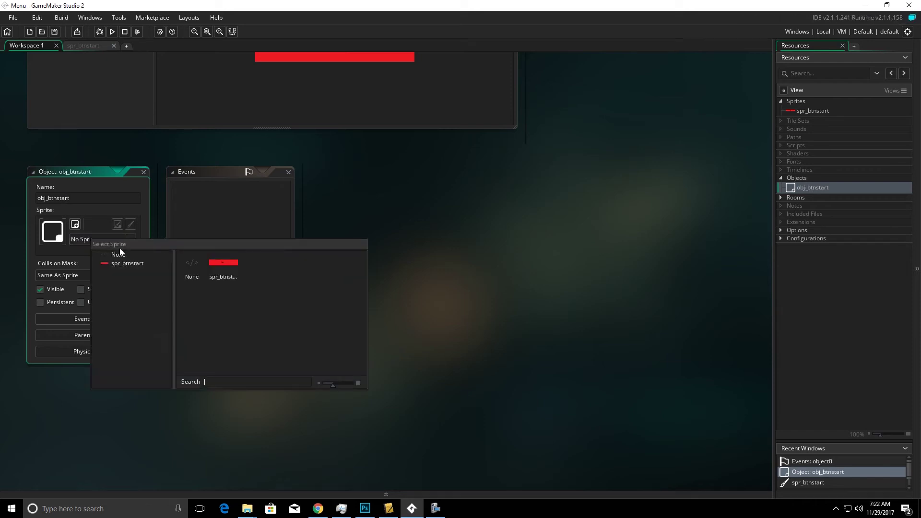
click(228, 267)
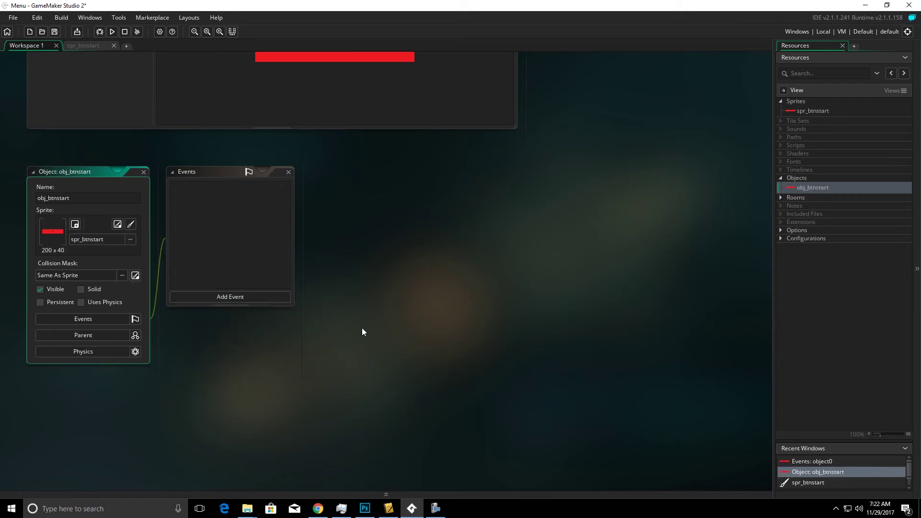
Add a Mouse Enter event to obj_btnstart.
click(235, 298)
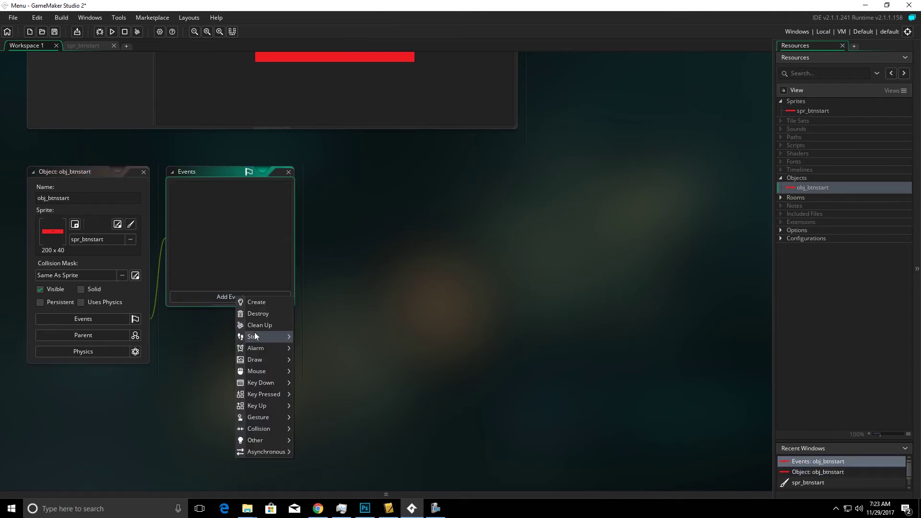
mouse_move(258, 373)
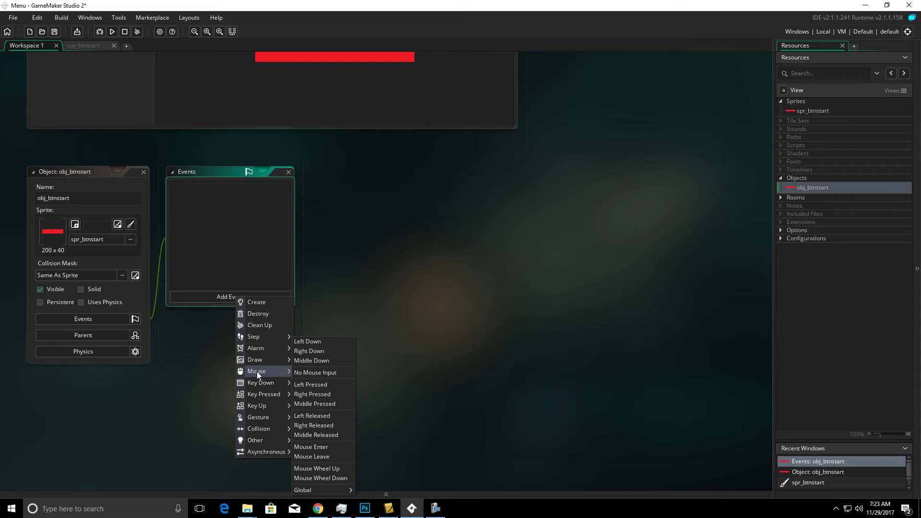
click(318, 448)
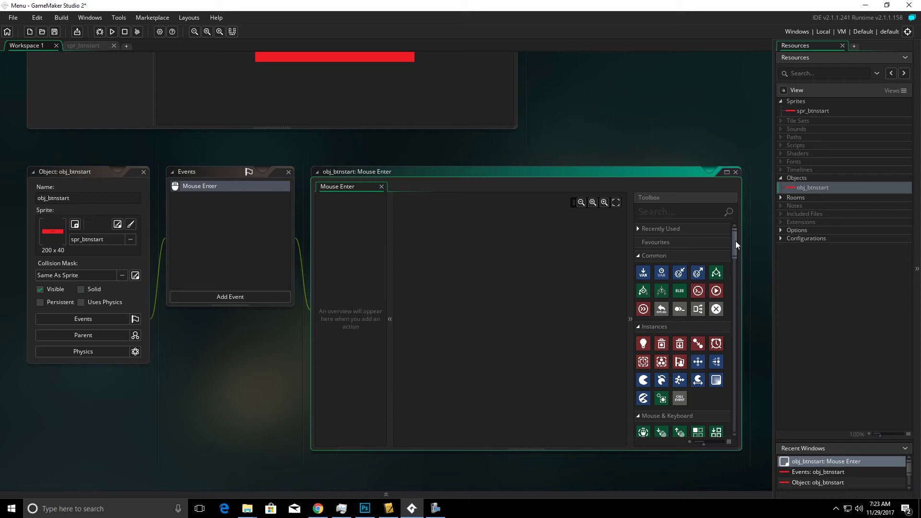
drag(735, 241, 739, 298)
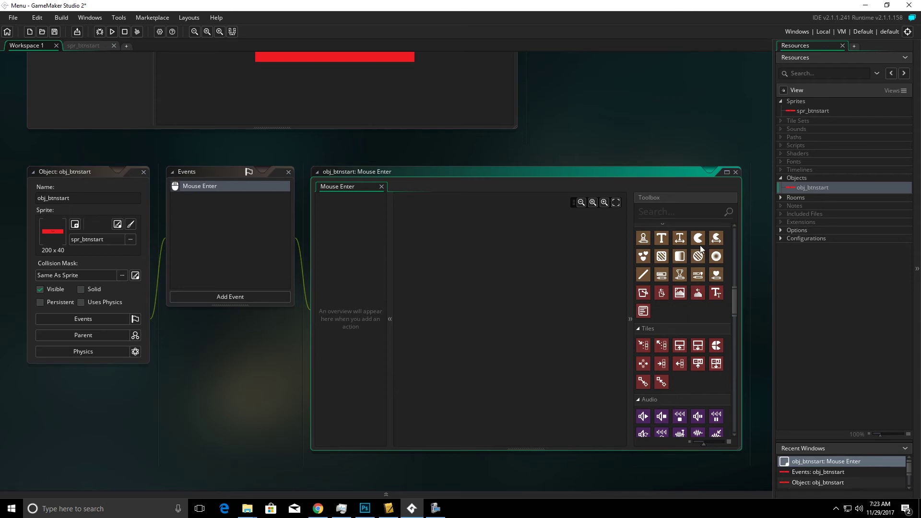
scroll(601, 110, up, 6)
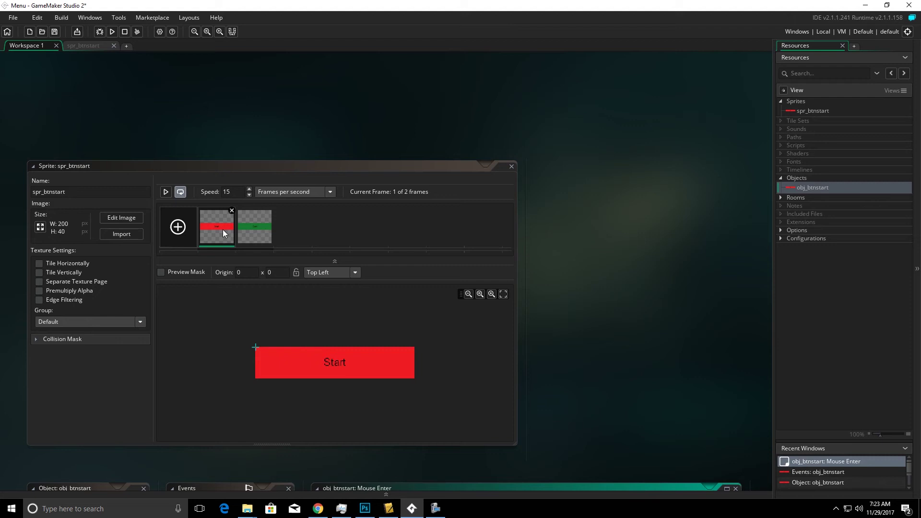
scroll(675, 284, down, 6)
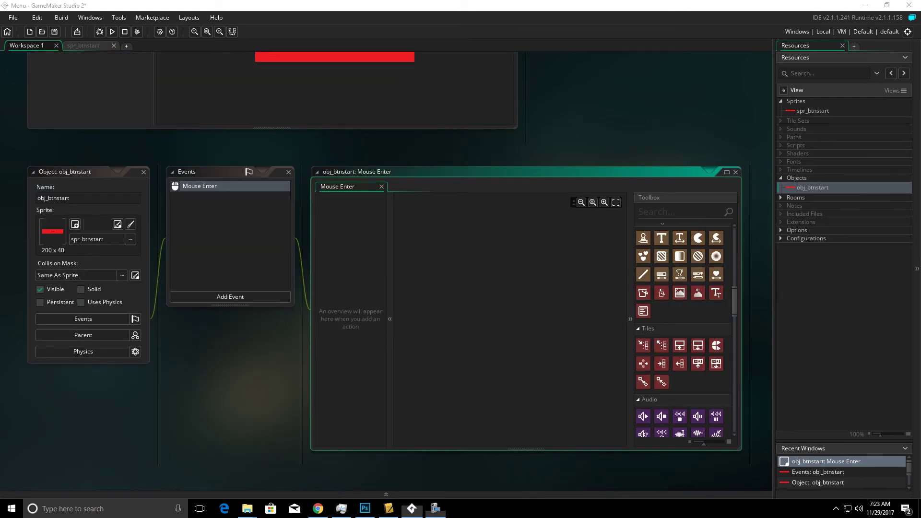
scroll(761, 307, up, 1)
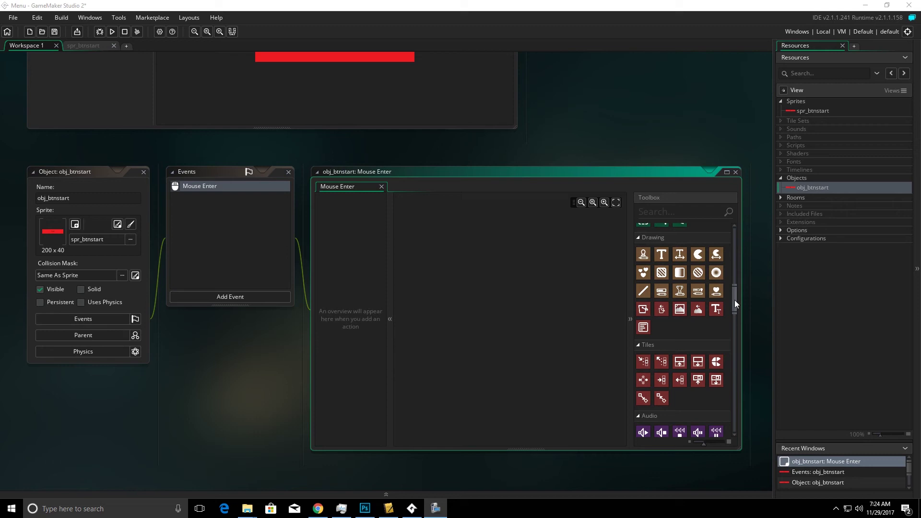
drag(735, 300, 736, 258)
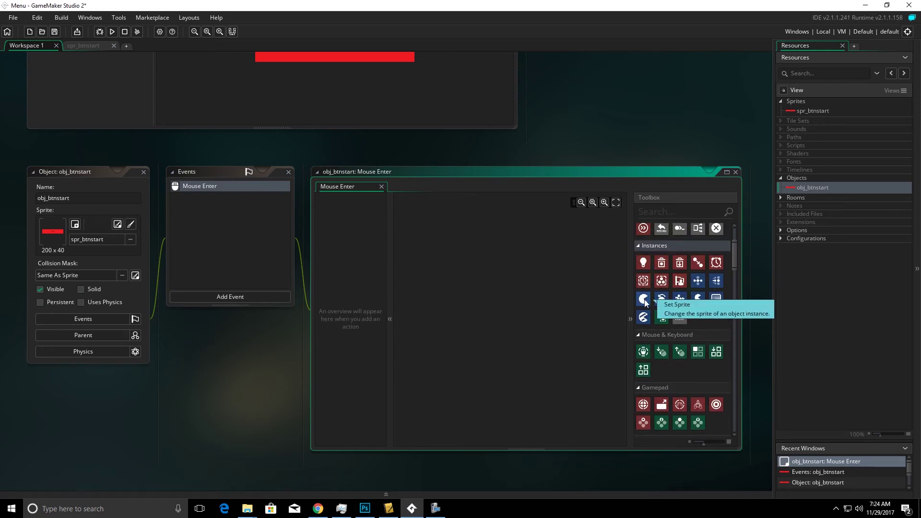
Give Mouse Enter a Set Sprite action using spr_btnstart, frame 1.
drag(644, 299, 478, 263)
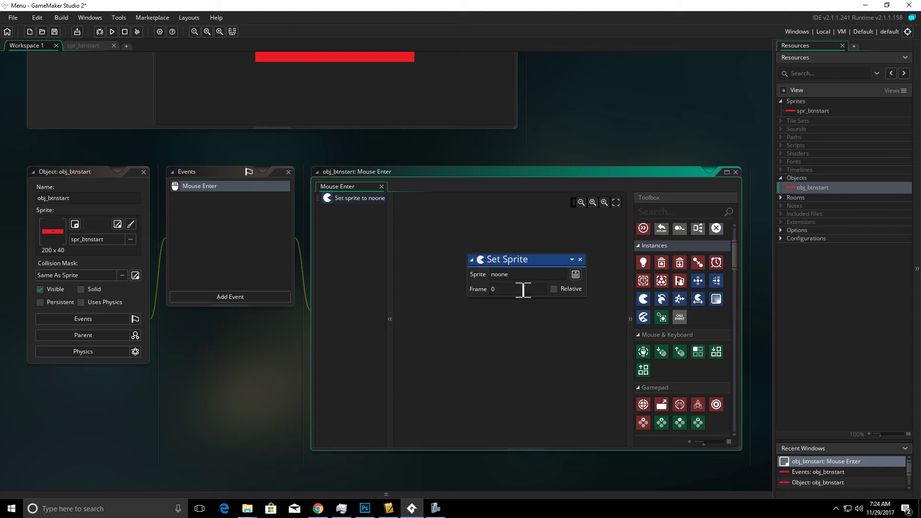
click(575, 275)
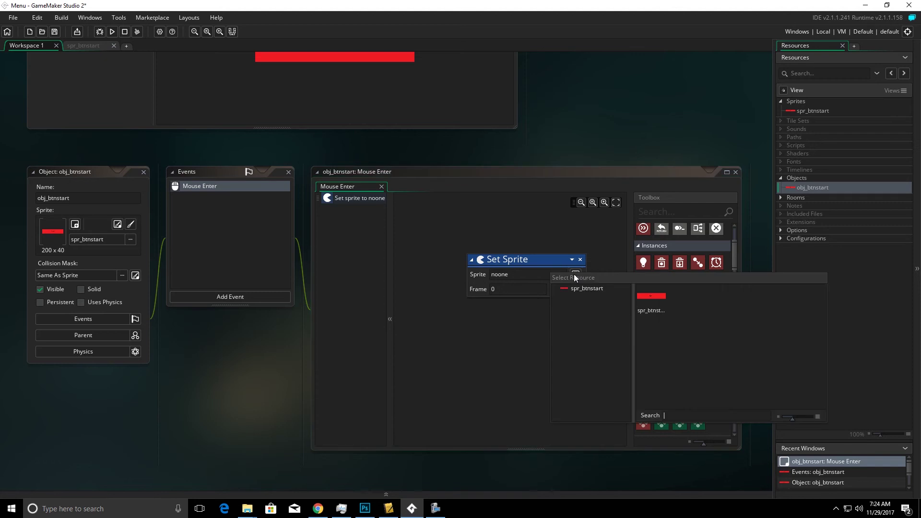
click(645, 296)
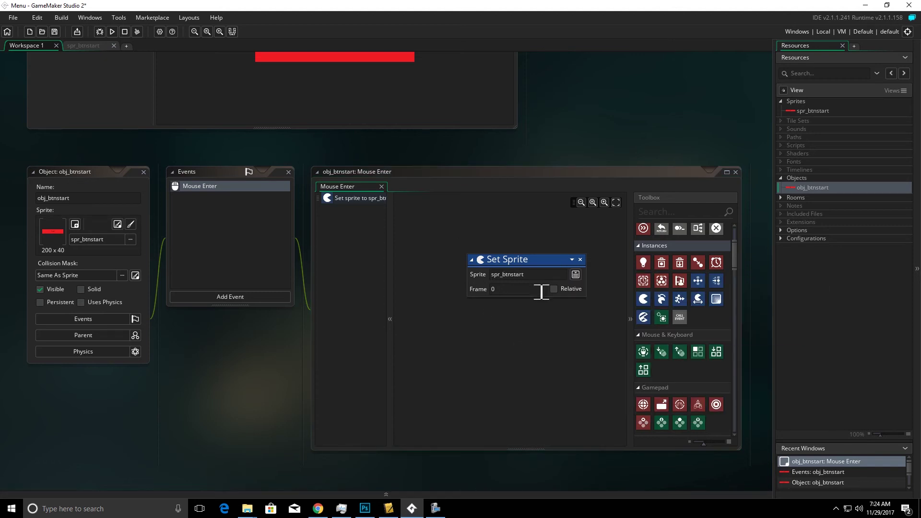
click(476, 291)
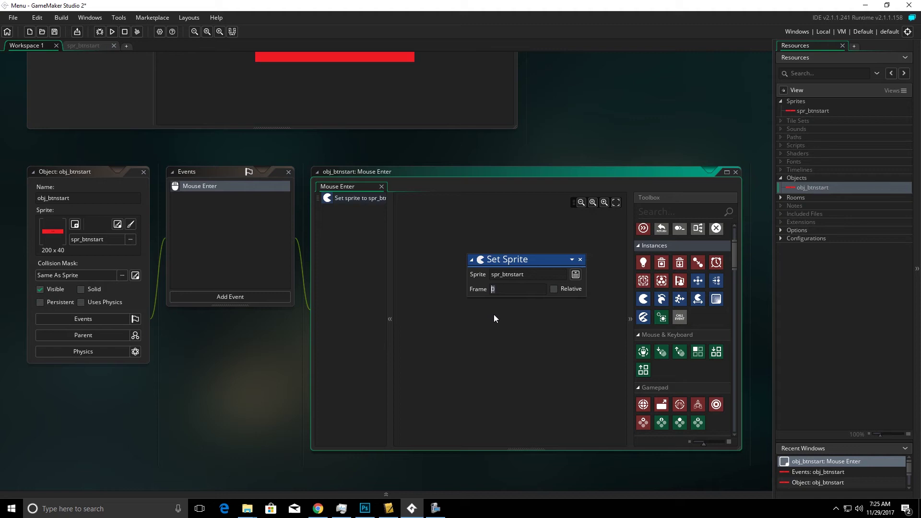
text(1)
click(792, 202)
Place an obj_btnstart instance in room0 and run the game.
click(782, 199)
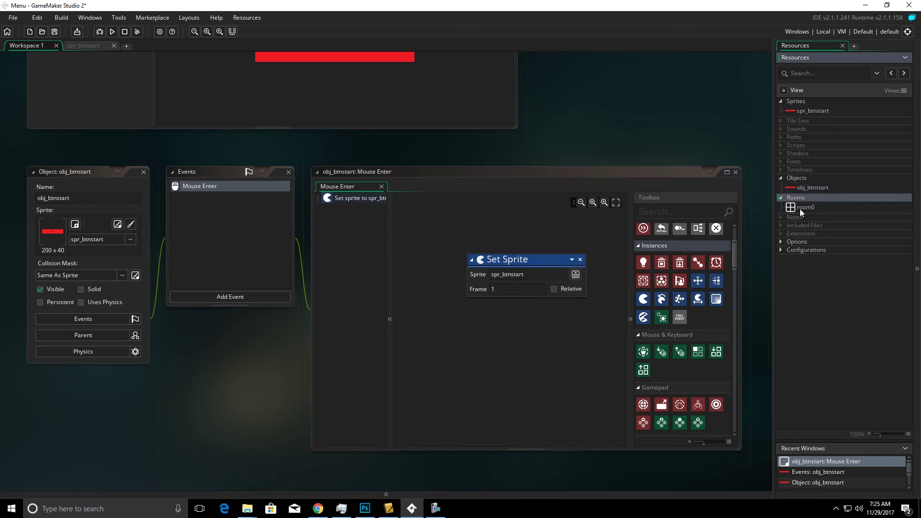
click(799, 209)
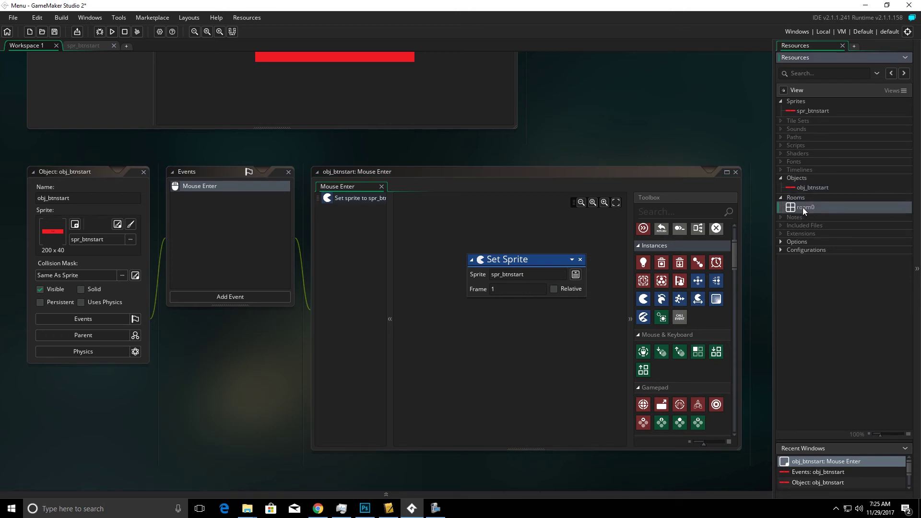
double_click(802, 207)
drag(795, 190, 430, 206)
click(112, 31)
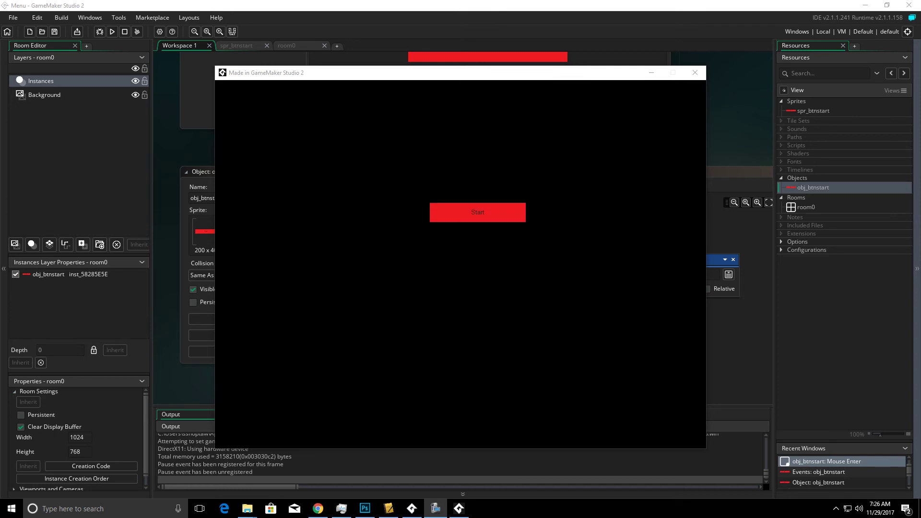
Add a Create event setting animation speed to 0, then rerun the game.
click(695, 72)
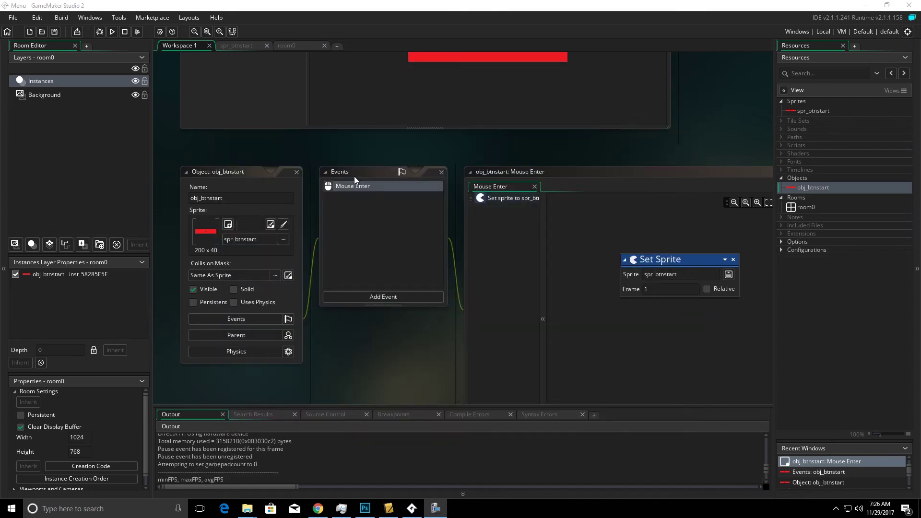
click(377, 293)
click(389, 299)
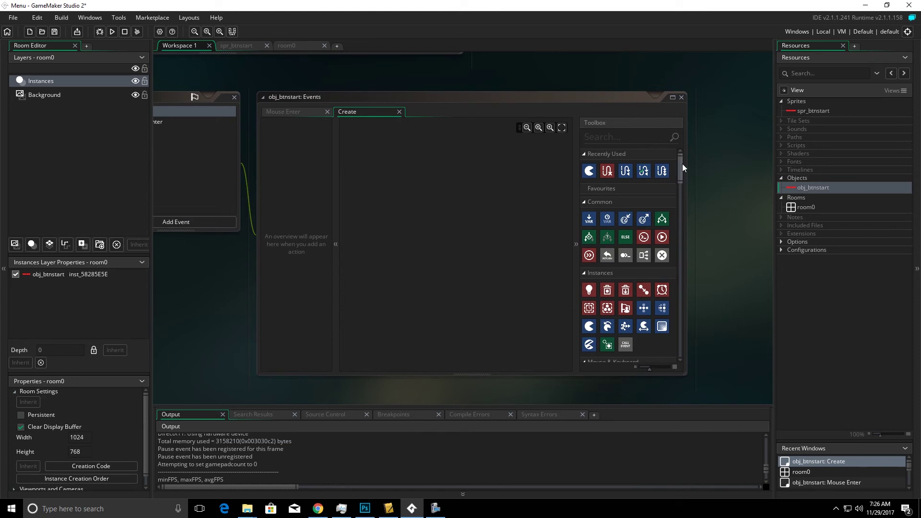
drag(682, 163, 682, 177)
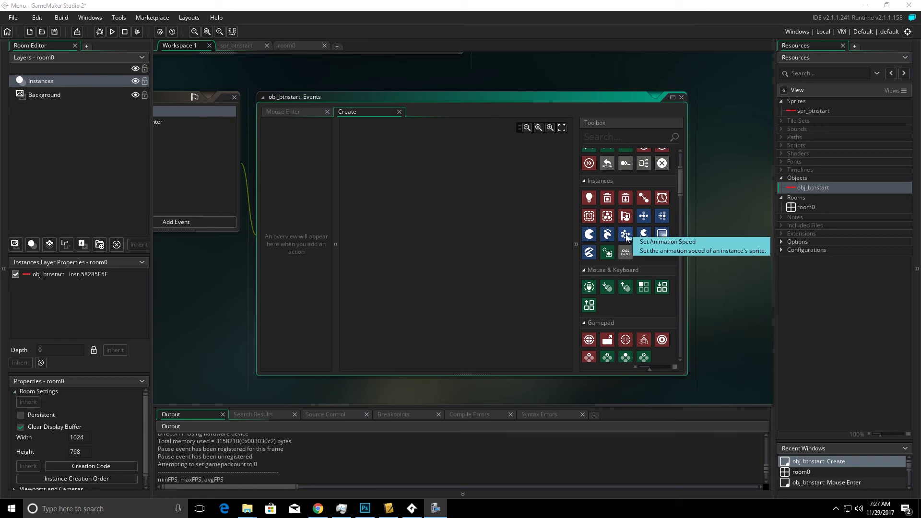
drag(626, 237, 416, 183)
text(0)
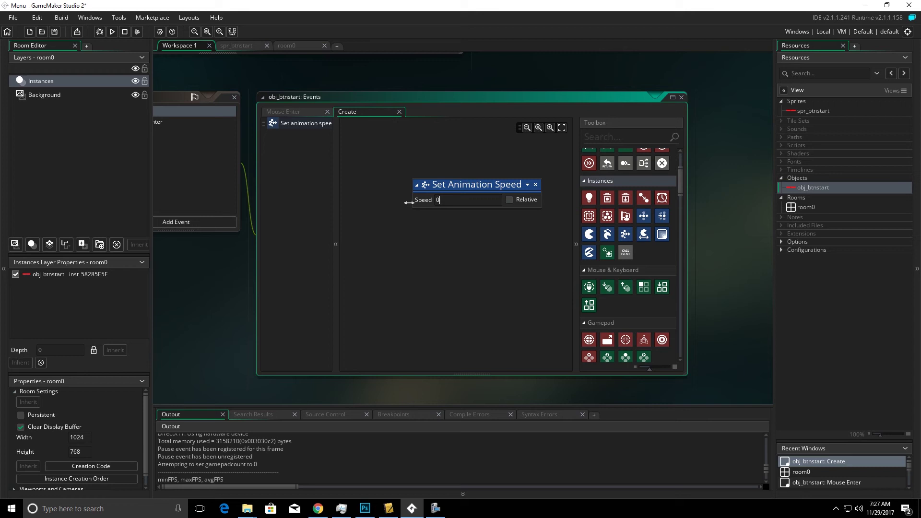
click(113, 33)
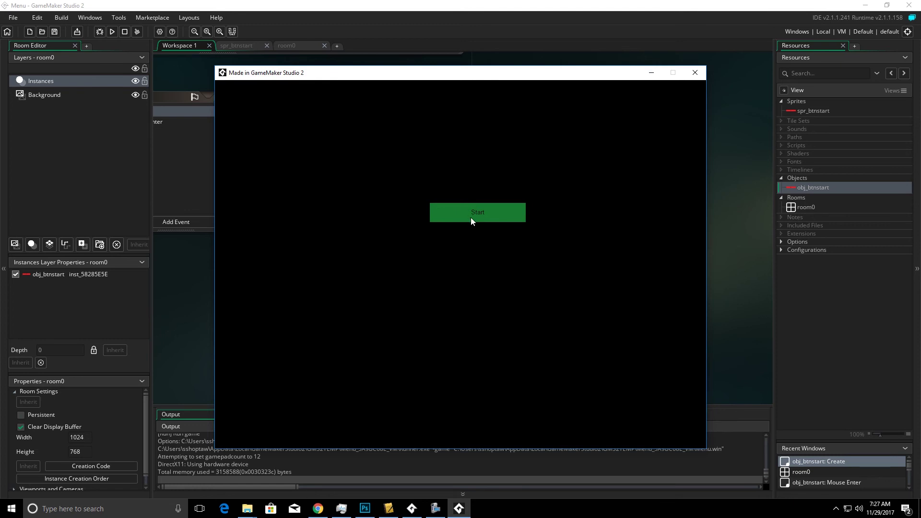
Close the game and add a Mouse Leave event to obj_btnstart.
click(695, 73)
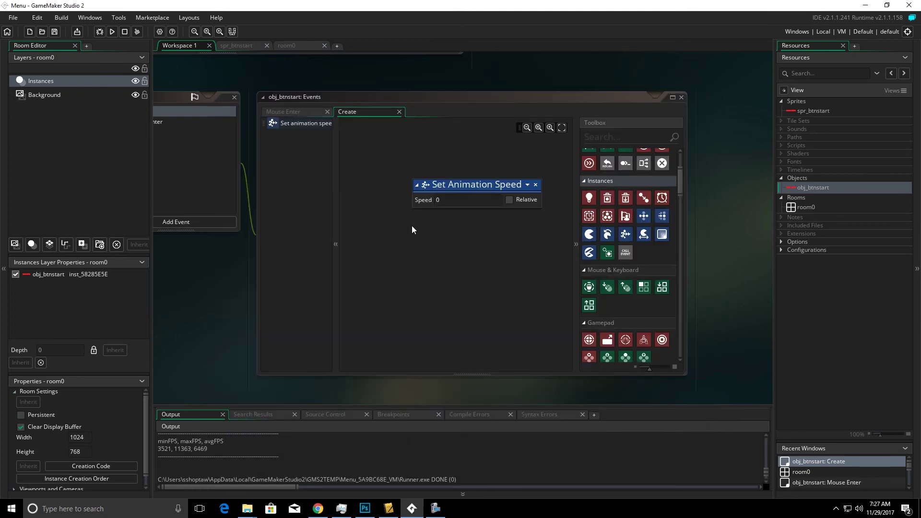
middle_drag(212, 275, 540, 327)
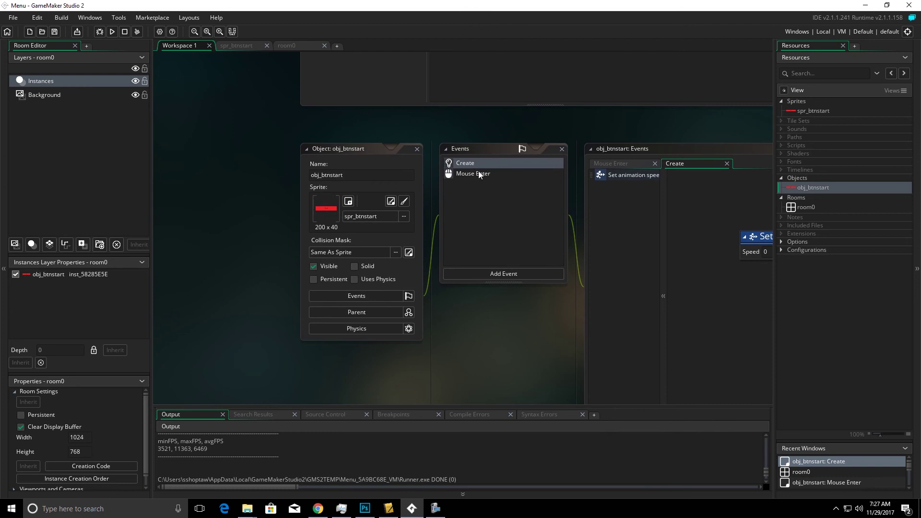
click(490, 273)
mouse_move(517, 347)
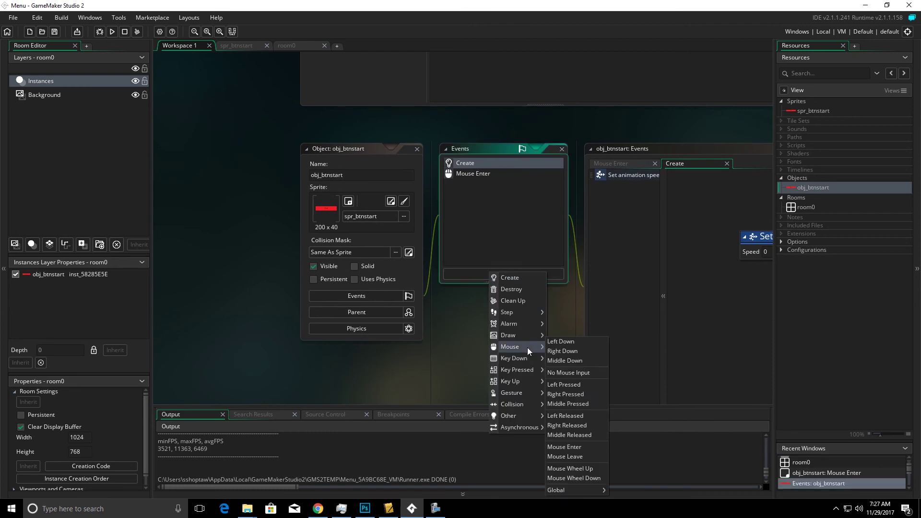
click(570, 457)
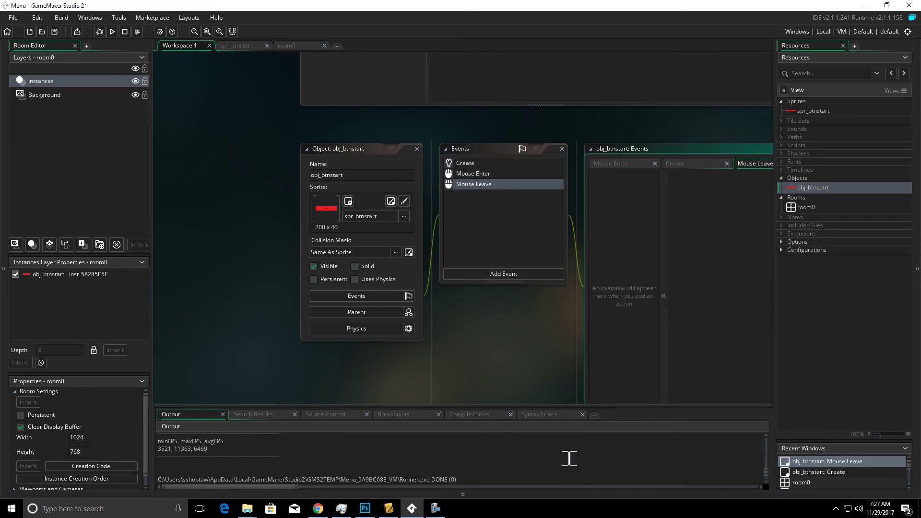
Give Mouse Leave a Set Sprite action using spr_btnstart, frame 0.
middle_drag(536, 335, 214, 283)
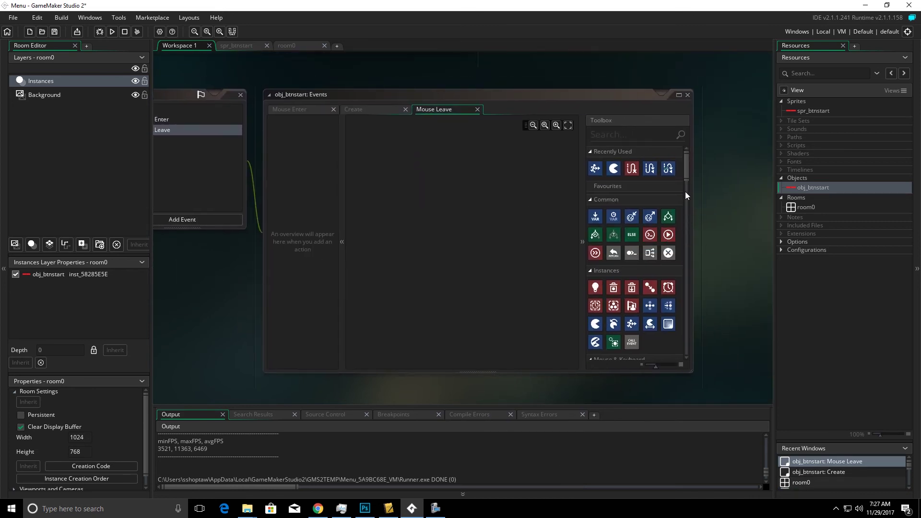
drag(613, 169, 434, 190)
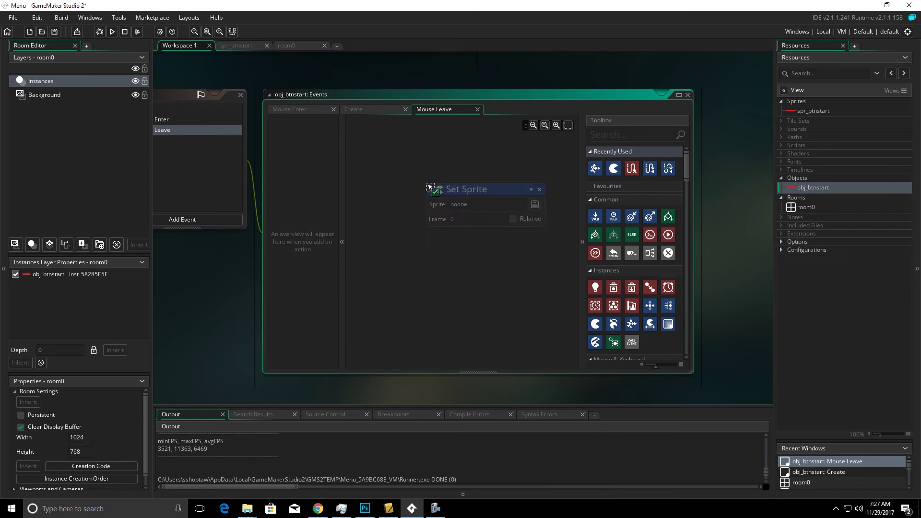
click(533, 204)
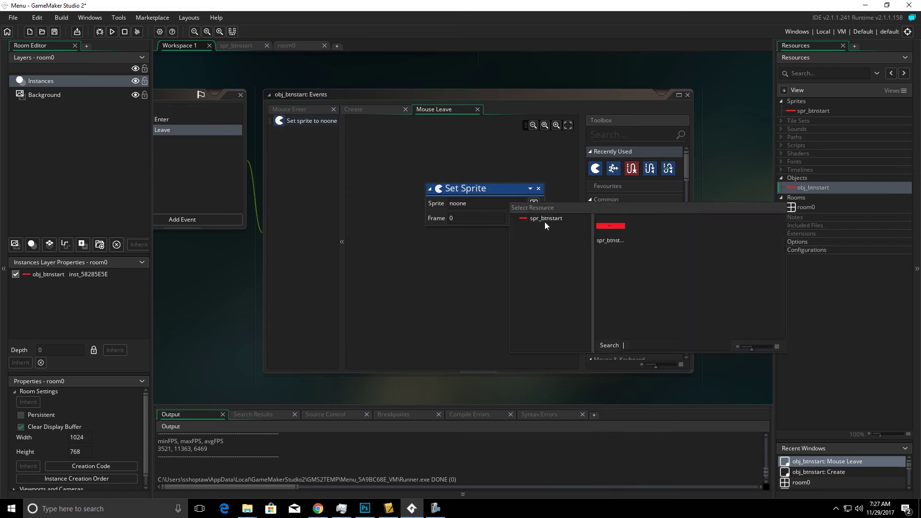
click(611, 230)
click(451, 252)
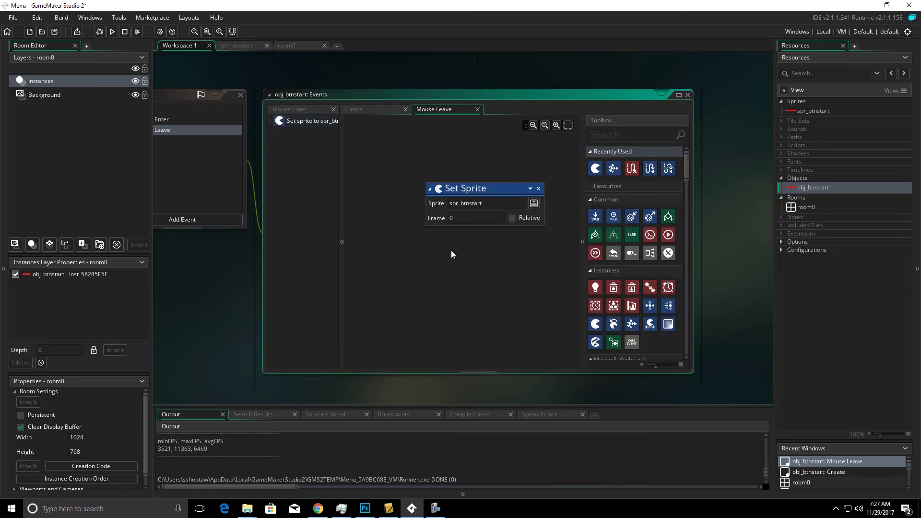
Run the game, check Start turns green on hover and red after, then close it.
click(112, 32)
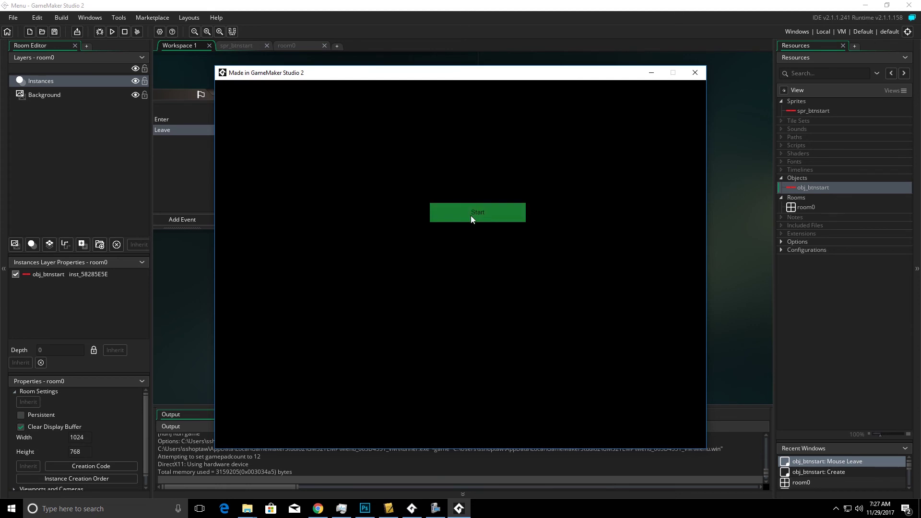
click(739, 159)
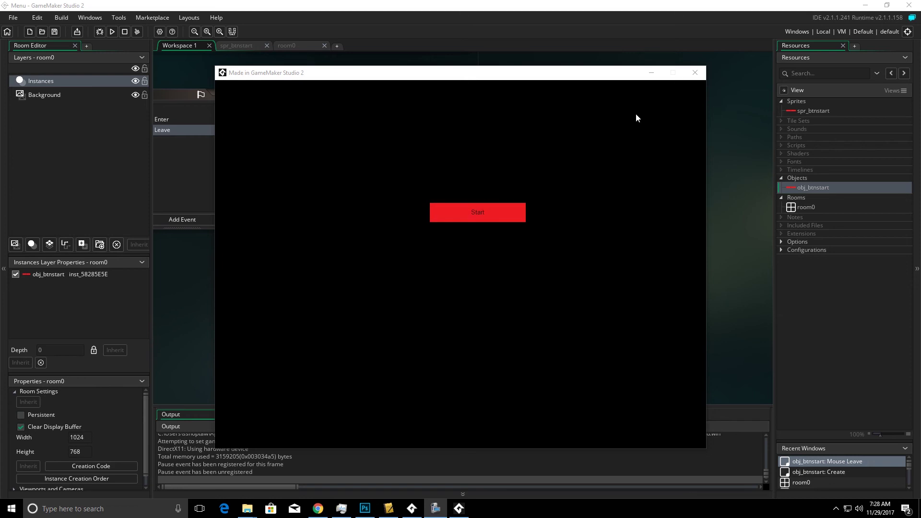
click(695, 73)
Create a new room keeping the default name room1.
right_click(799, 198)
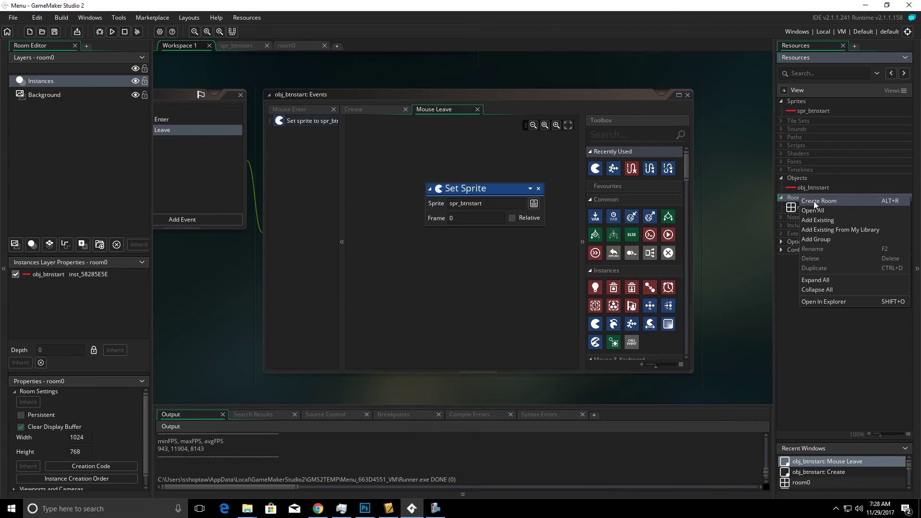
click(814, 200)
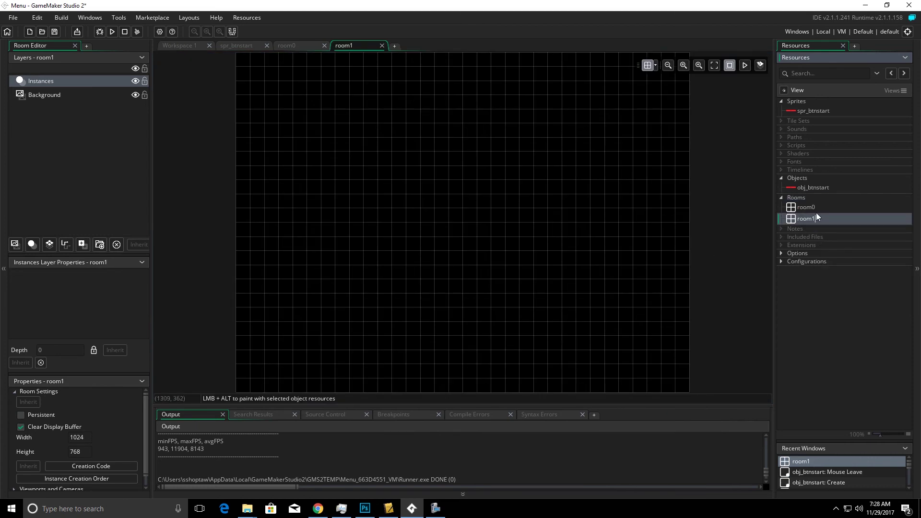
click(797, 99)
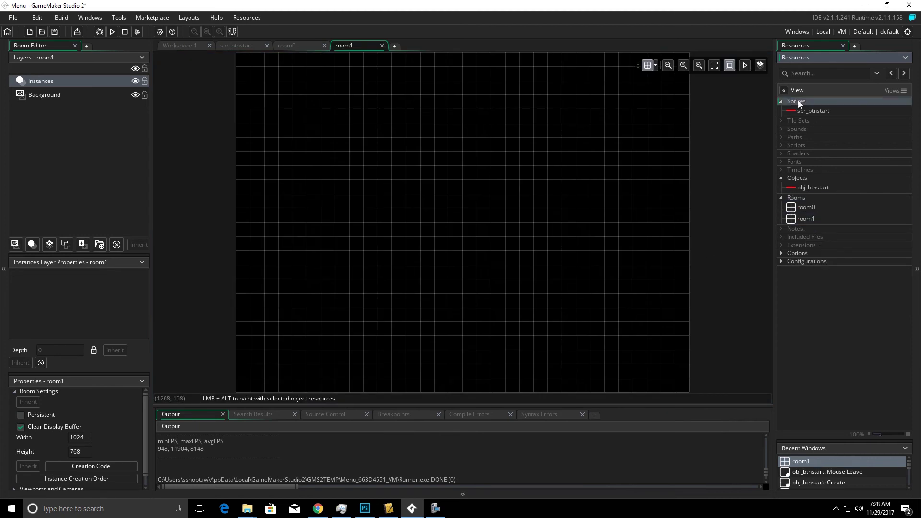
Add a new sprite, sprite1, and resize its canvas from 64×64 to 200 × 40 pixels.
right_click(799, 100)
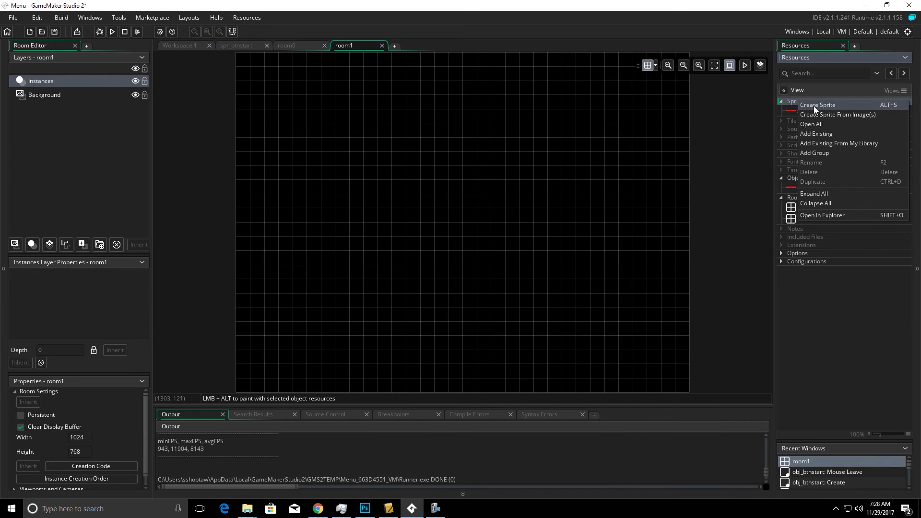
click(814, 105)
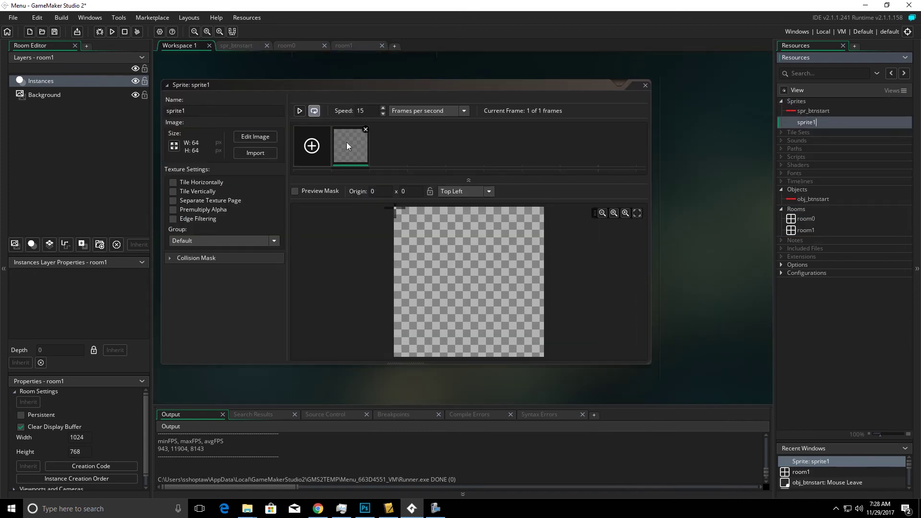
click(176, 146)
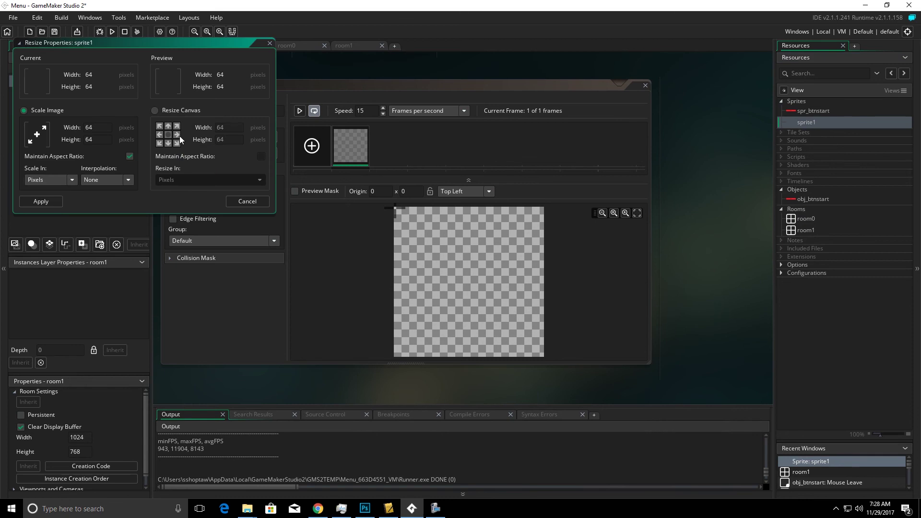
click(155, 110)
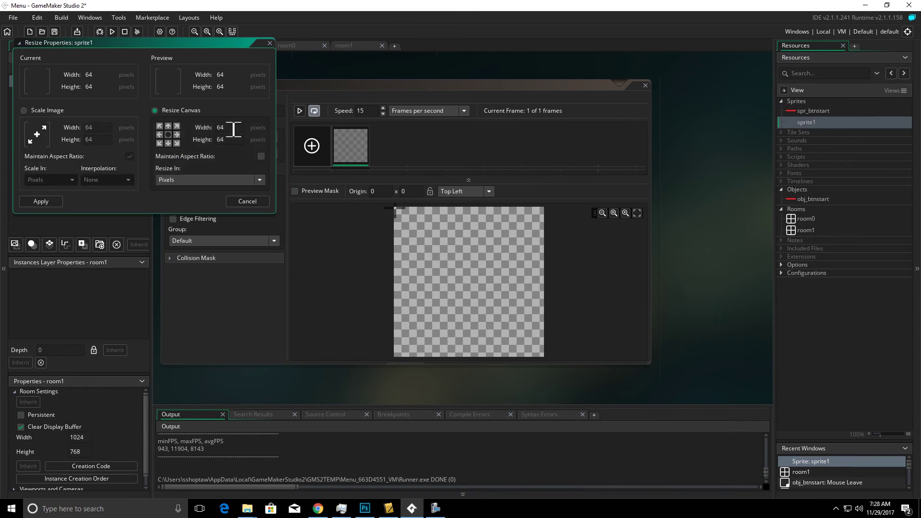
text(200)
click(219, 140)
text(10)
text(40)
click(41, 201)
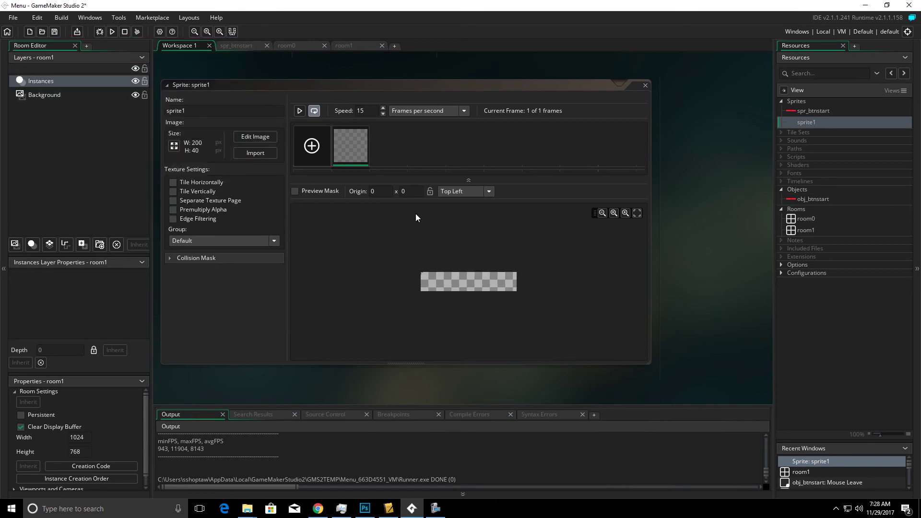
Fill the whole sprite1 canvas with bright blue.
double_click(361, 149)
click(656, 122)
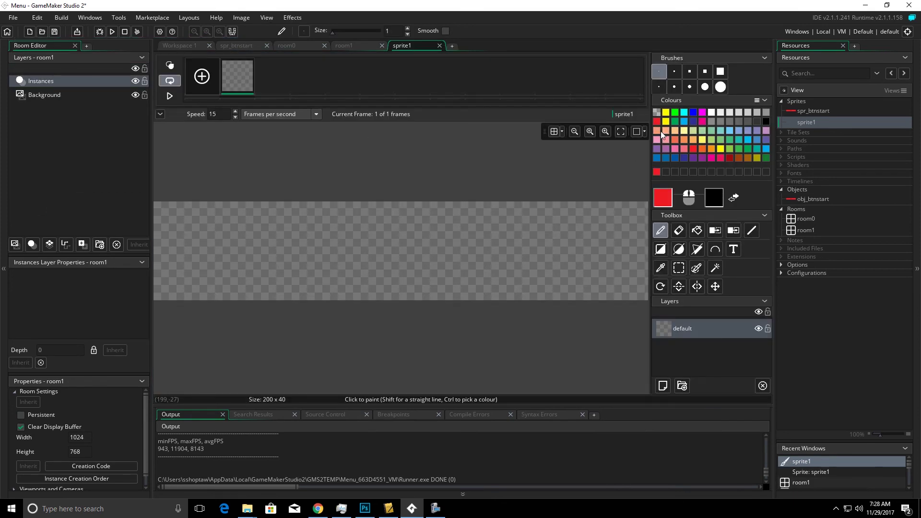
click(694, 113)
key(f)
click(446, 268)
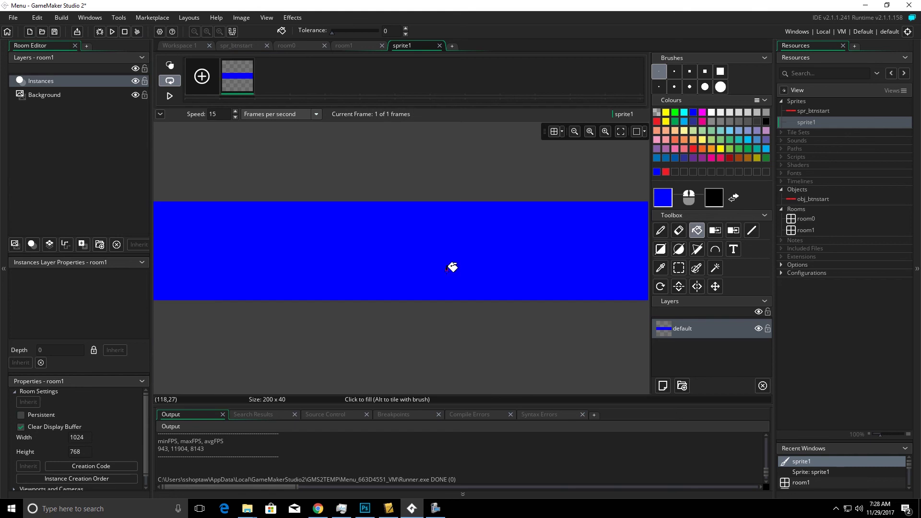
Write 'Back' in black on a new layer near the canvas centre.
click(733, 249)
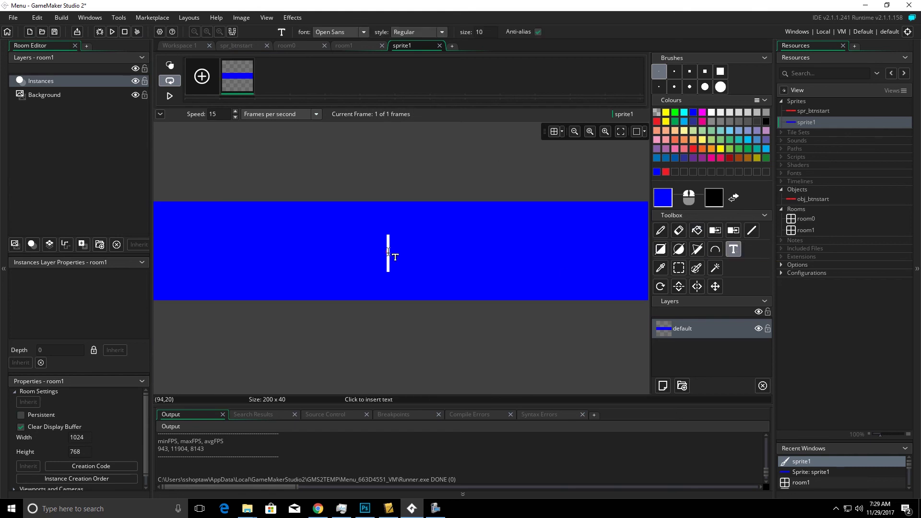
click(662, 386)
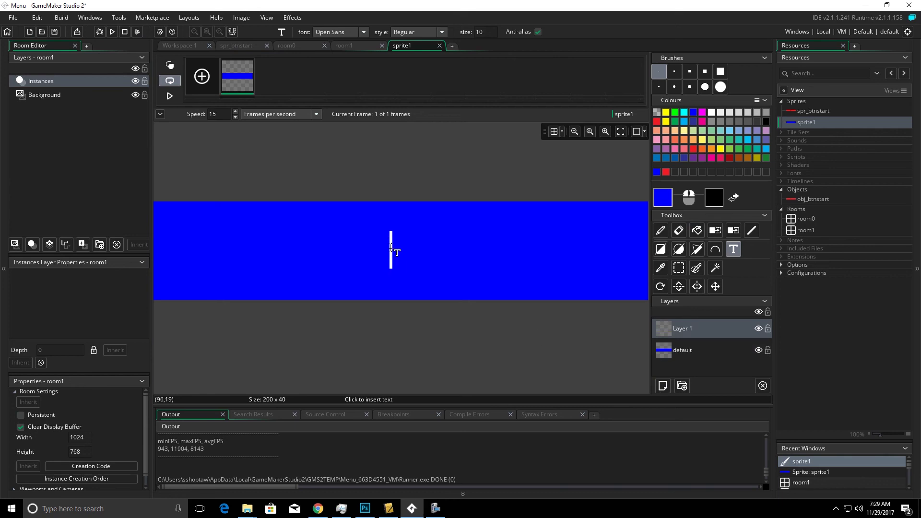
click(391, 248)
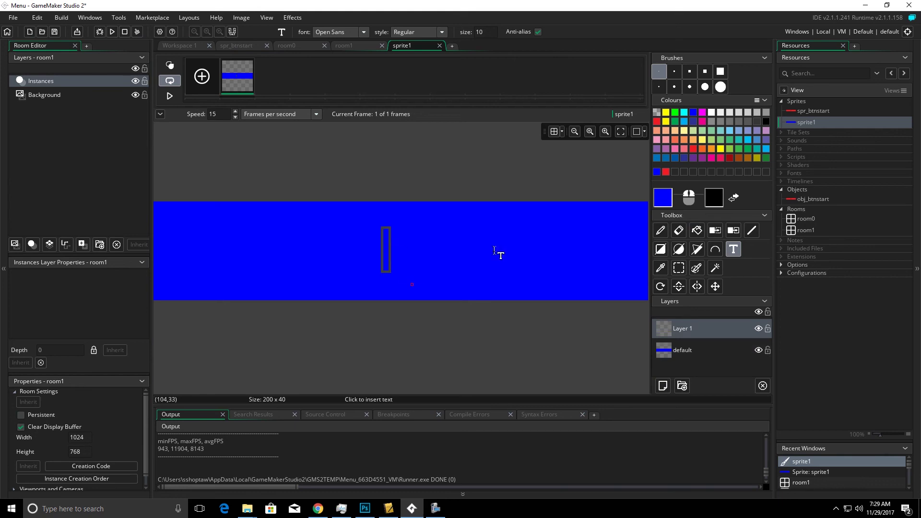
click(767, 122)
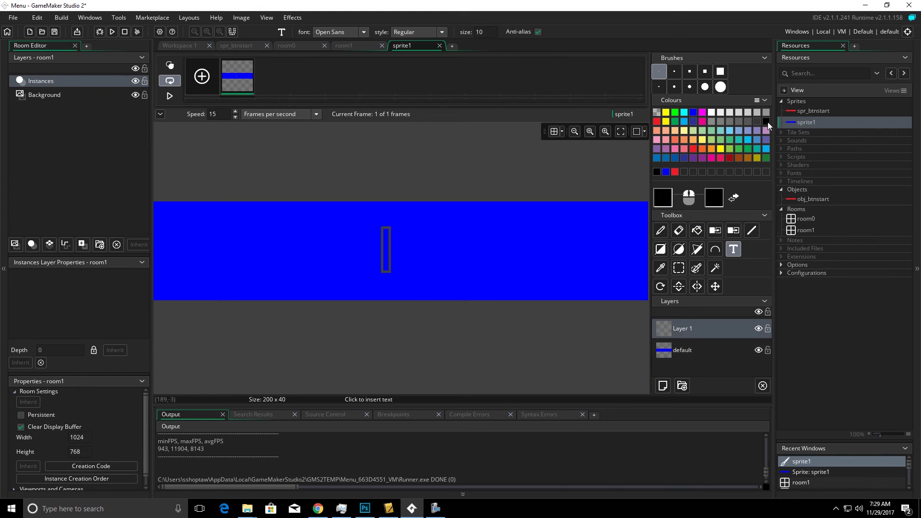
key(c)
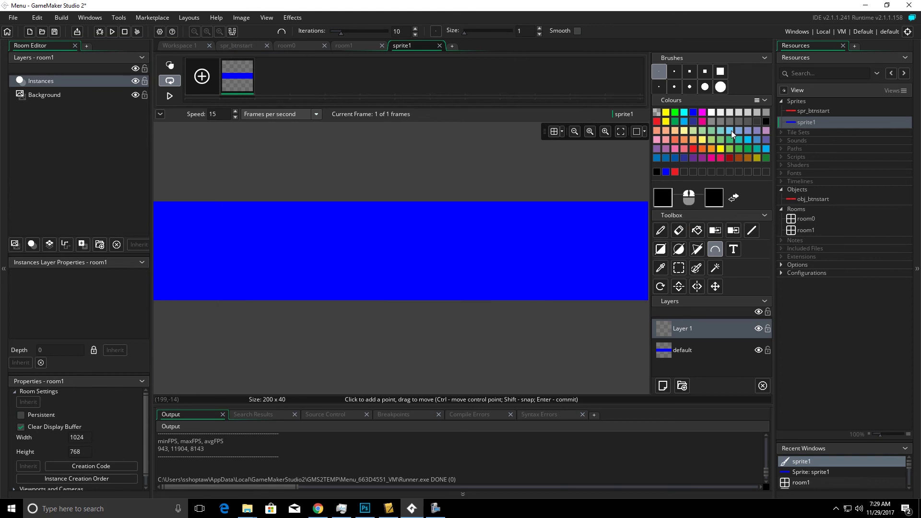
click(733, 249)
click(372, 250)
text(Ba)
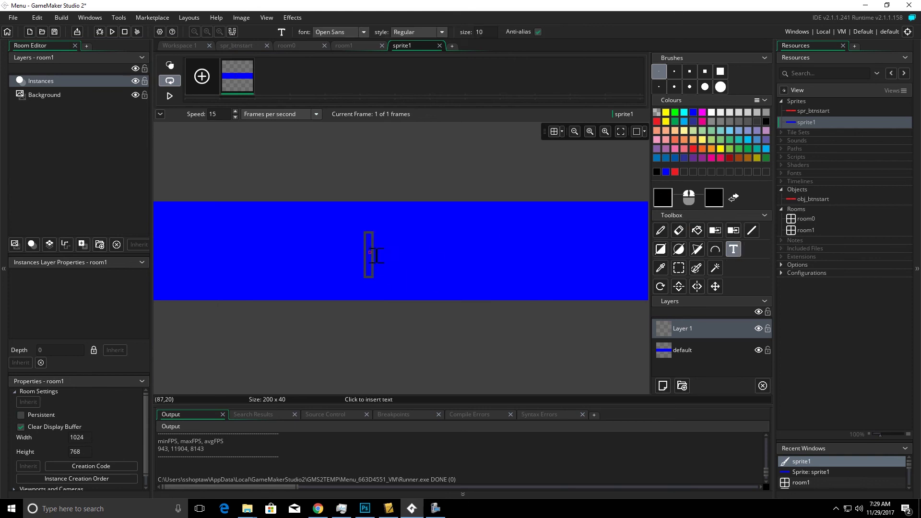
text(ck)
click(367, 168)
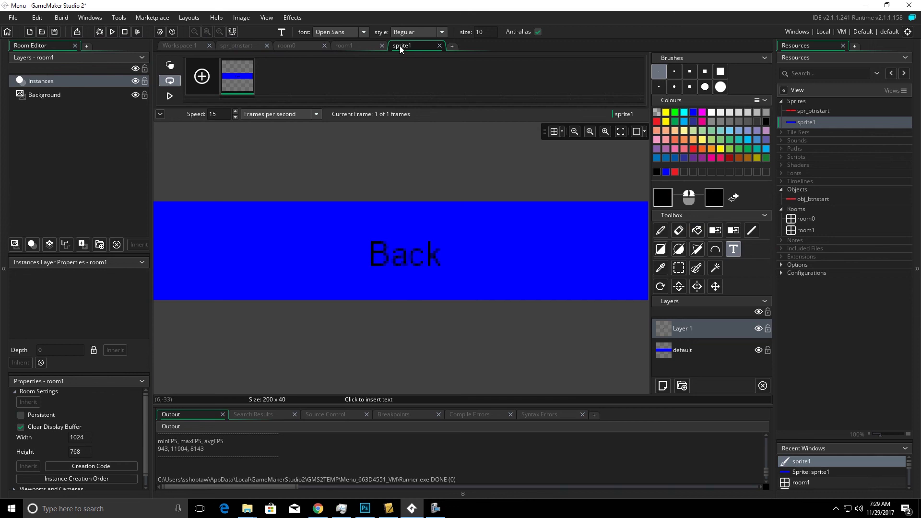
Close the image editor and rename the sprite to spr_btnback.
click(440, 46)
click(214, 111)
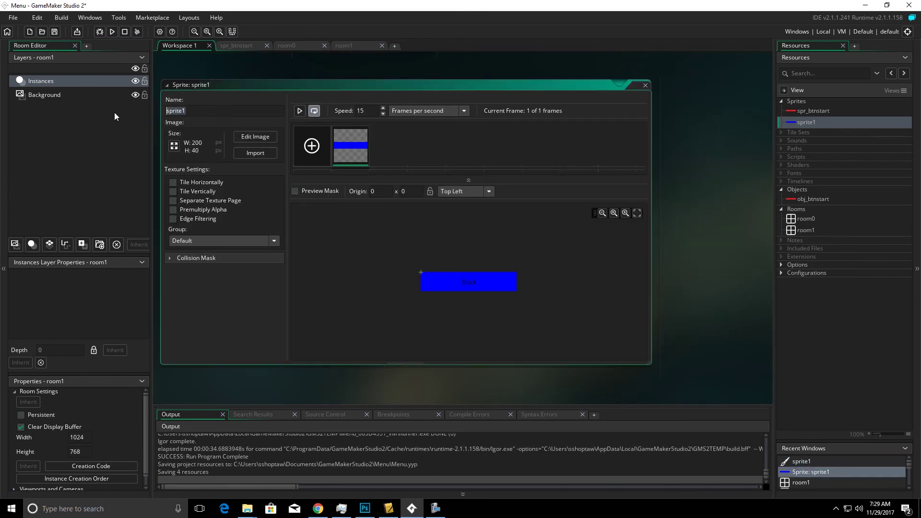
text(spr_btnback)
Confirm the spr_btnback name and create a new object named obj_btnback.
click(779, 140)
right_click(790, 189)
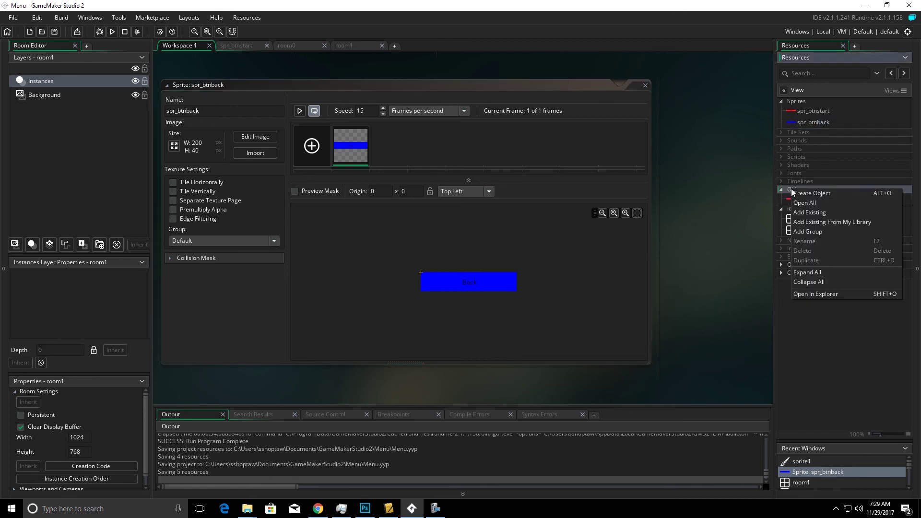
click(803, 193)
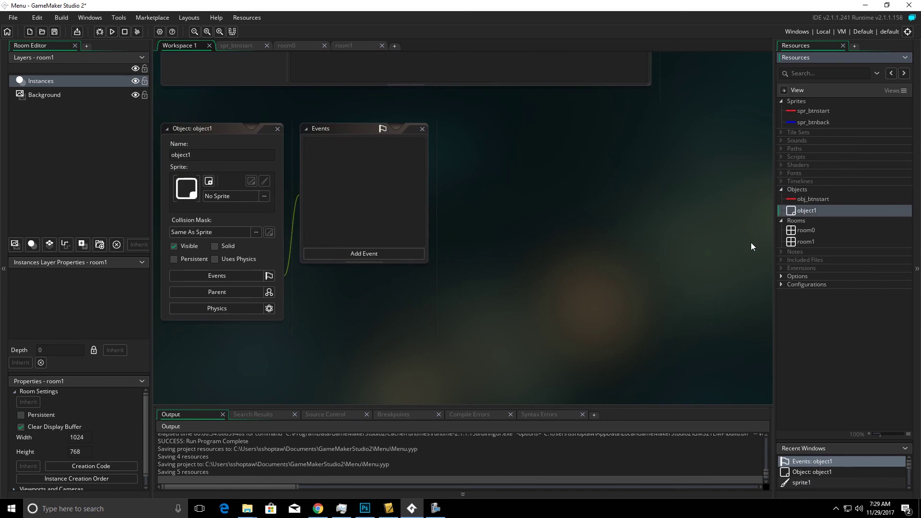
double_click(218, 154)
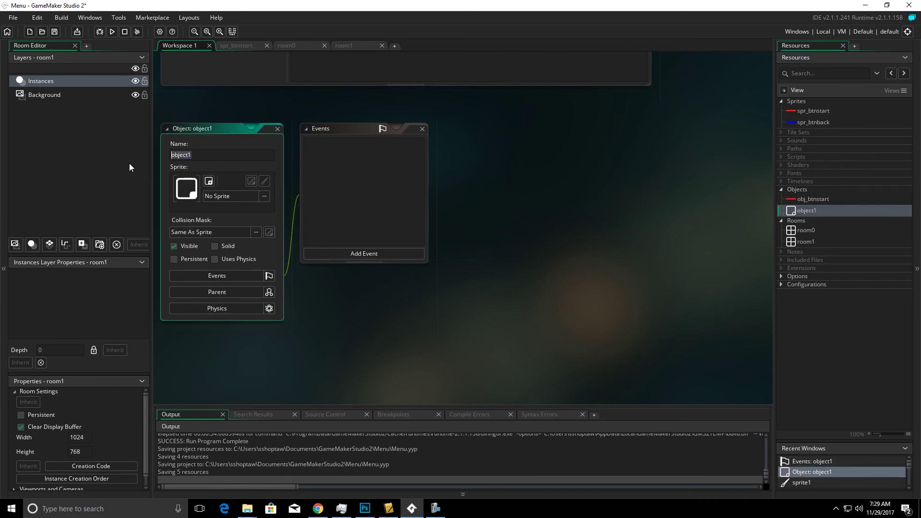
text(obj_btnback)
Assign spr_btnback as obj_btnback's sprite and bring up the Mouse event choices.
click(214, 197)
click(378, 222)
click(373, 254)
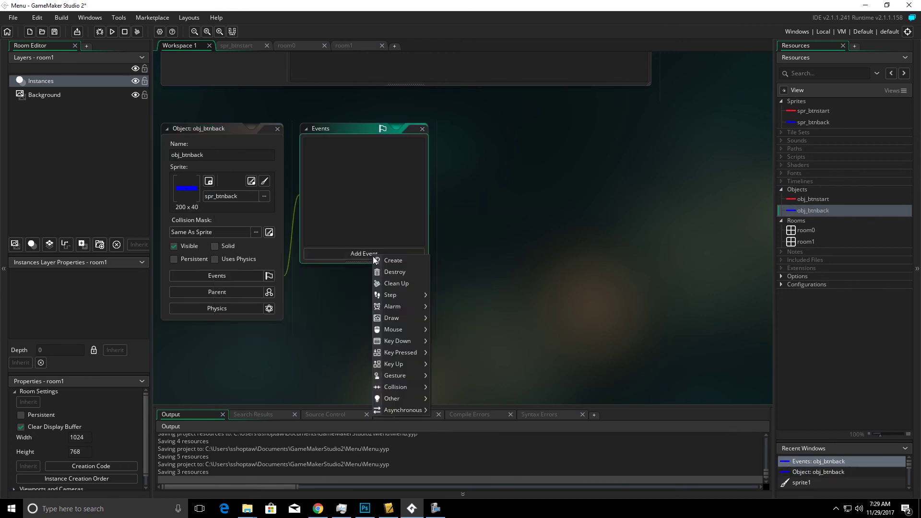
mouse_move(403, 343)
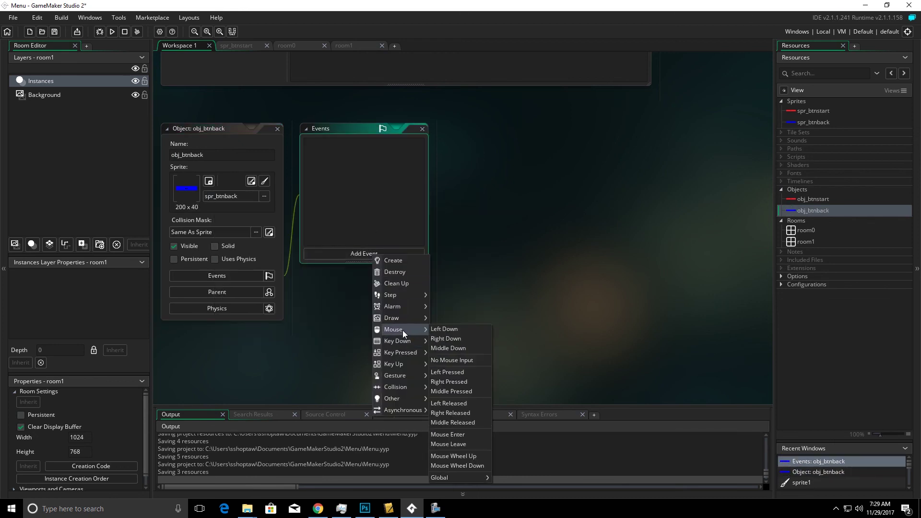
Give obj_btnback a Left Pressed event with a Go To Room action targeting room0.
click(450, 373)
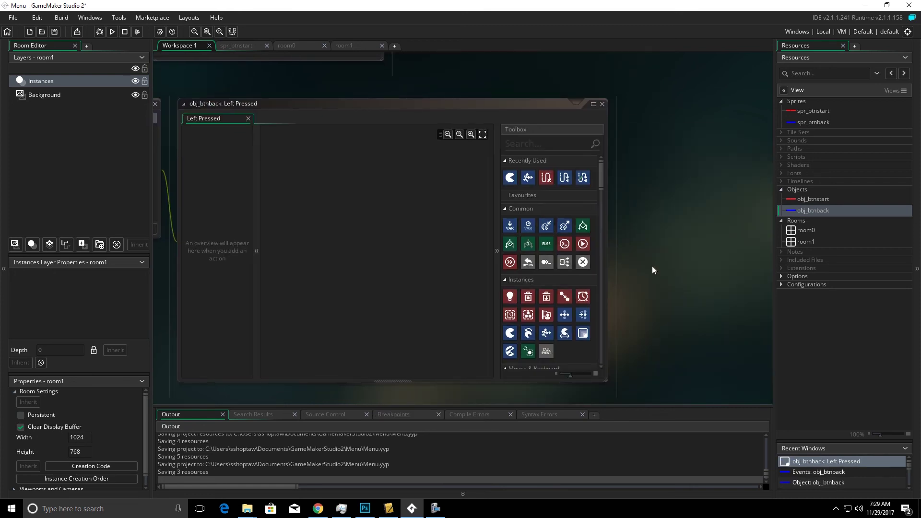
drag(602, 173, 603, 313)
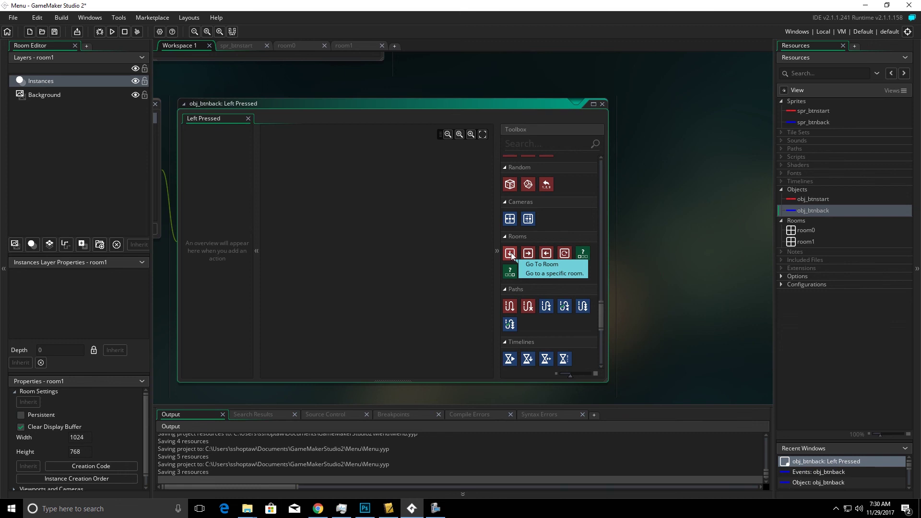
drag(512, 252, 412, 211)
click(456, 201)
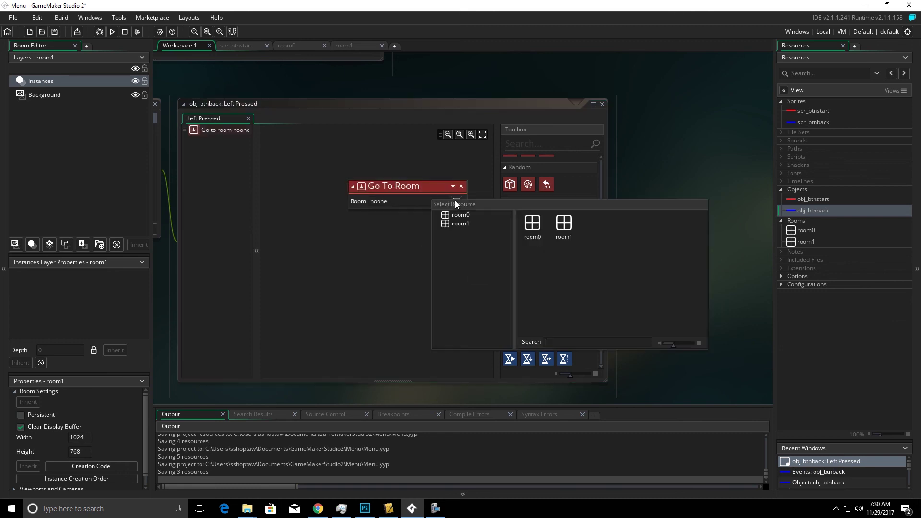
click(461, 215)
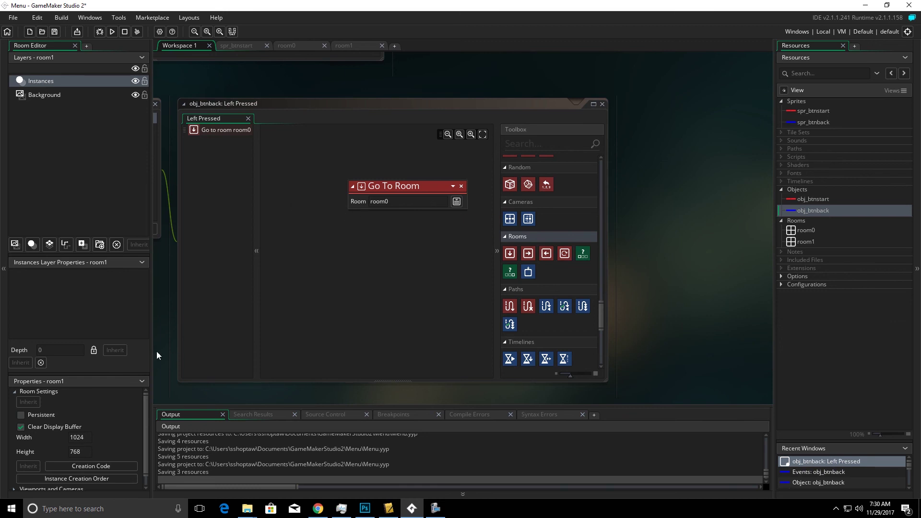
middle_drag(156, 351, 463, 365)
Open obj_btnstart's object properties from the Resources list.
scroll(464, 361, up, 5)
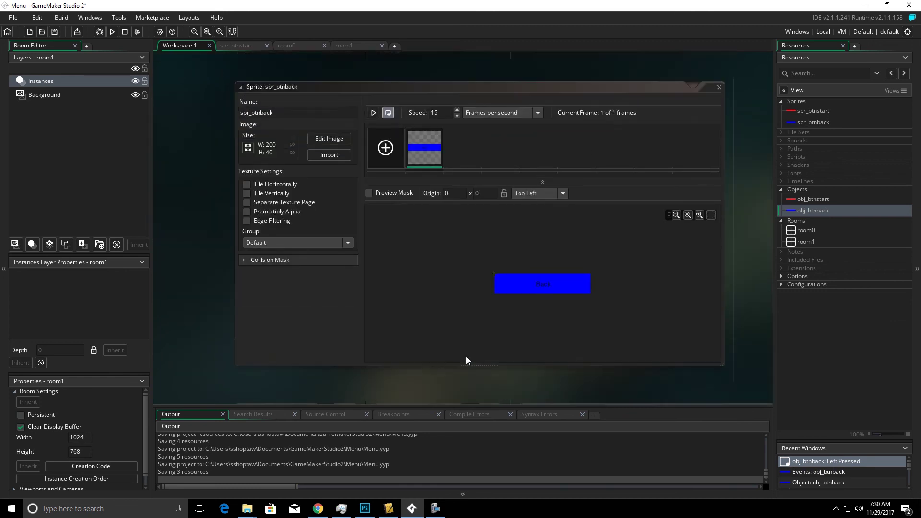
scroll(466, 358, down, 2)
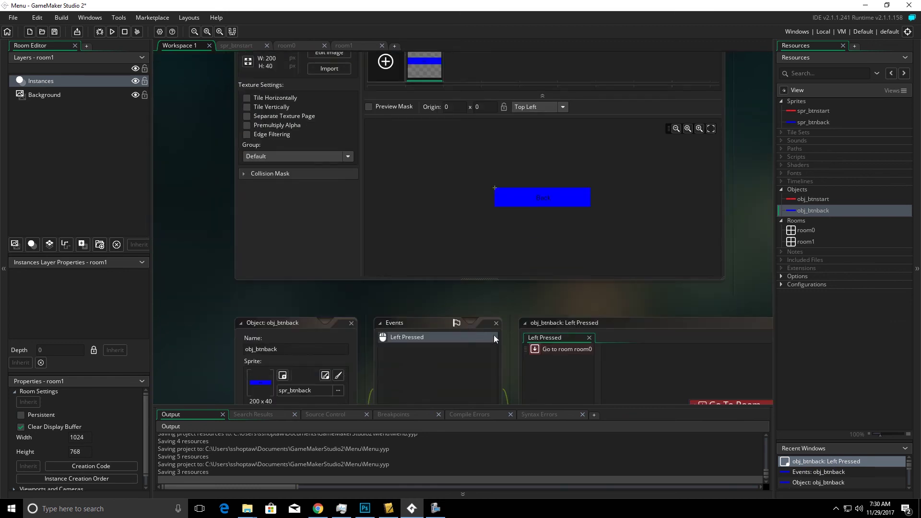
click(794, 203)
right_click(799, 203)
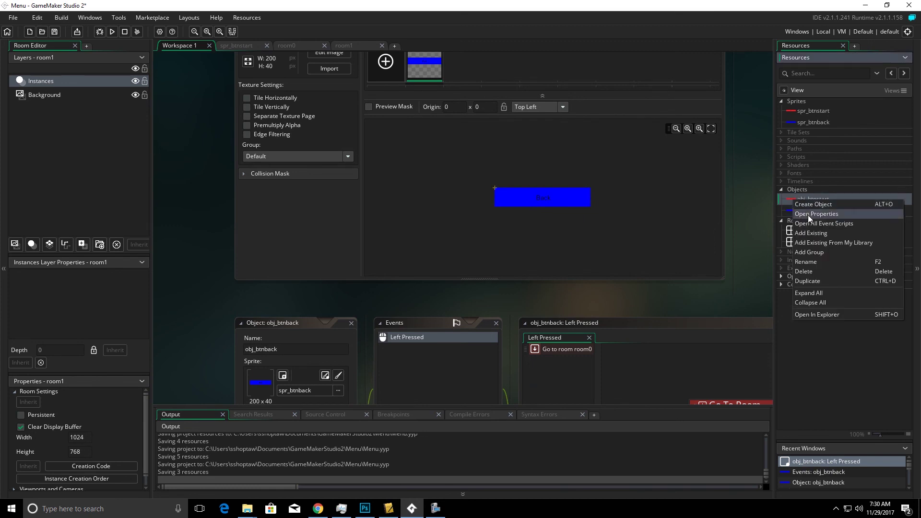
click(808, 215)
Add a Left Pressed event to obj_btnstart with Go To Room targeting room1.
click(362, 211)
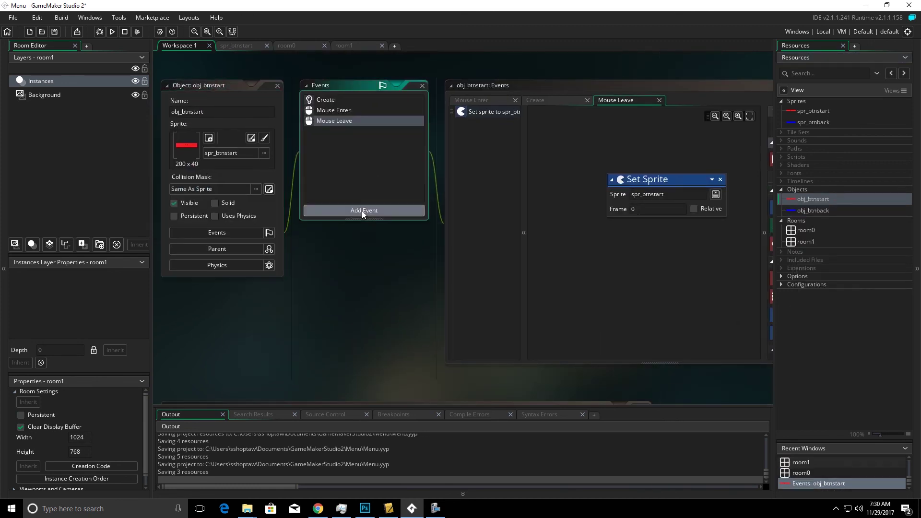
mouse_move(396, 298)
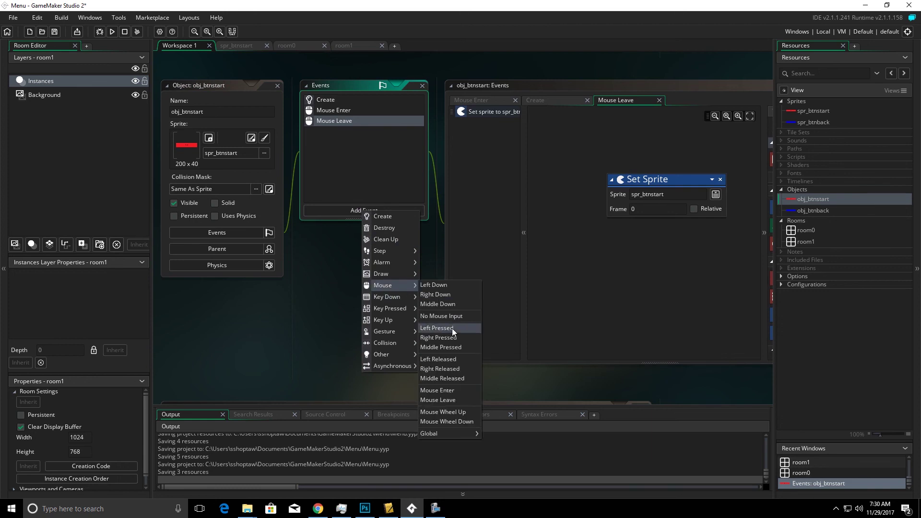
click(452, 328)
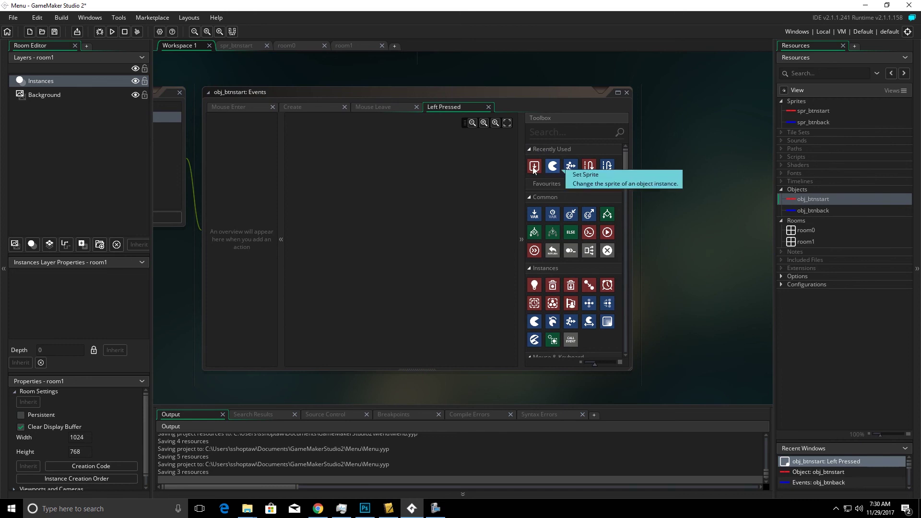
drag(534, 166, 356, 202)
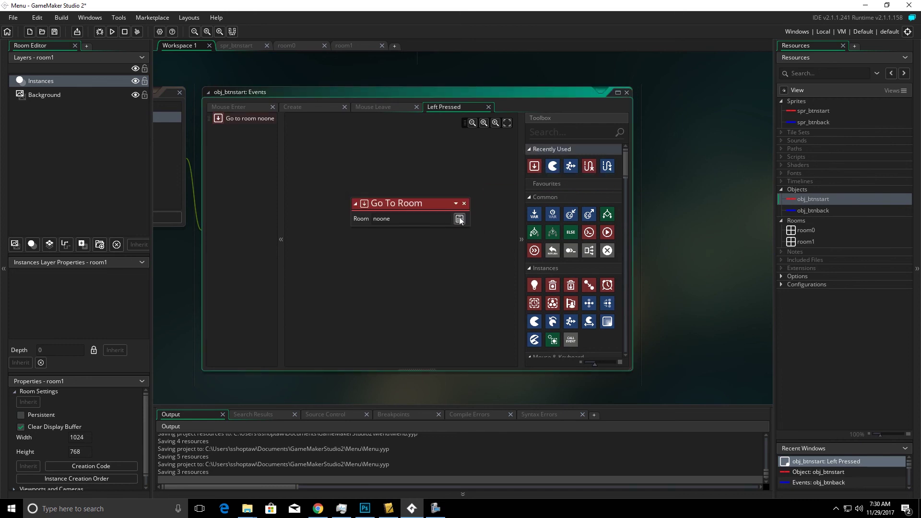
click(461, 219)
click(465, 240)
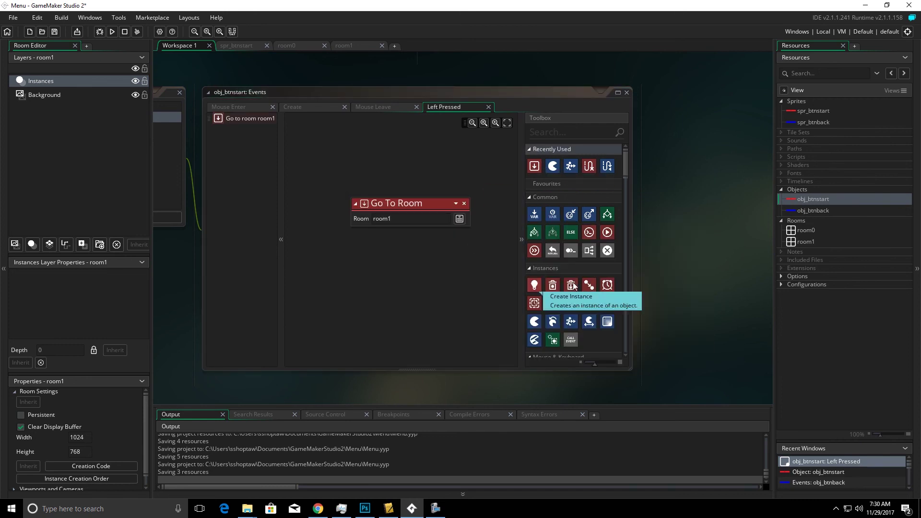
Place an obj_btnback instance in the upper centre of room1 and run the game.
double_click(809, 241)
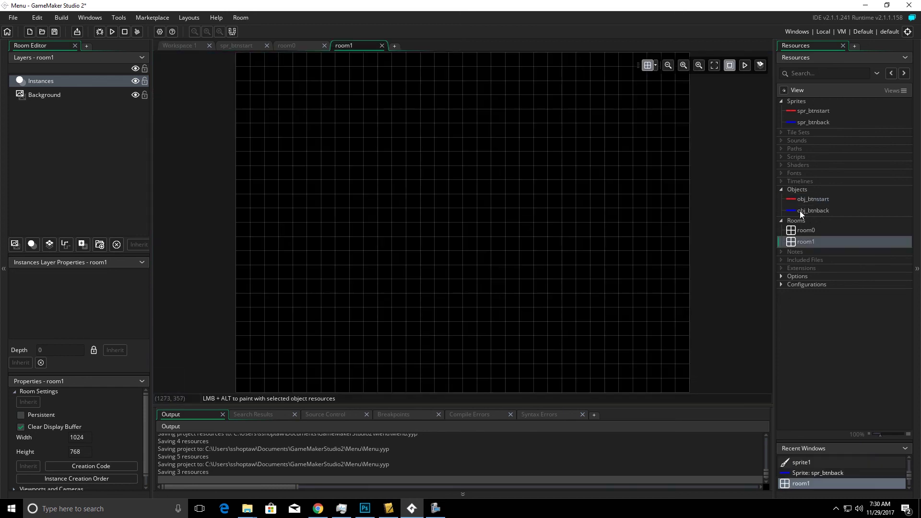
drag(800, 211, 731, 231)
drag(440, 210, 438, 176)
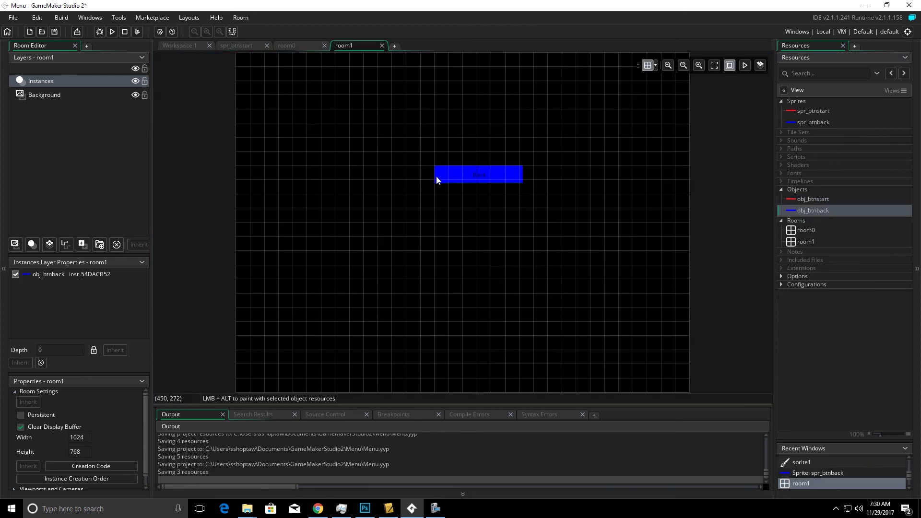
click(115, 31)
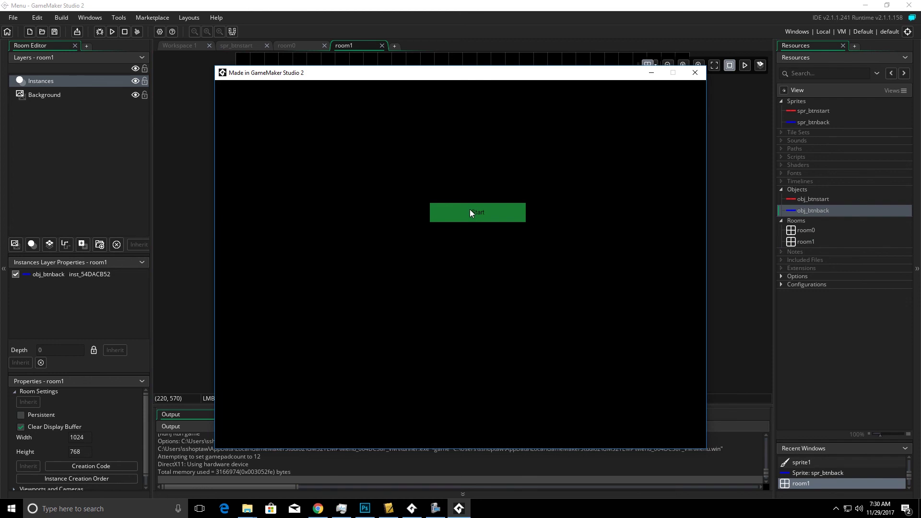
In the running game, press Start to reach room1, then Back to return to room0.
click(470, 210)
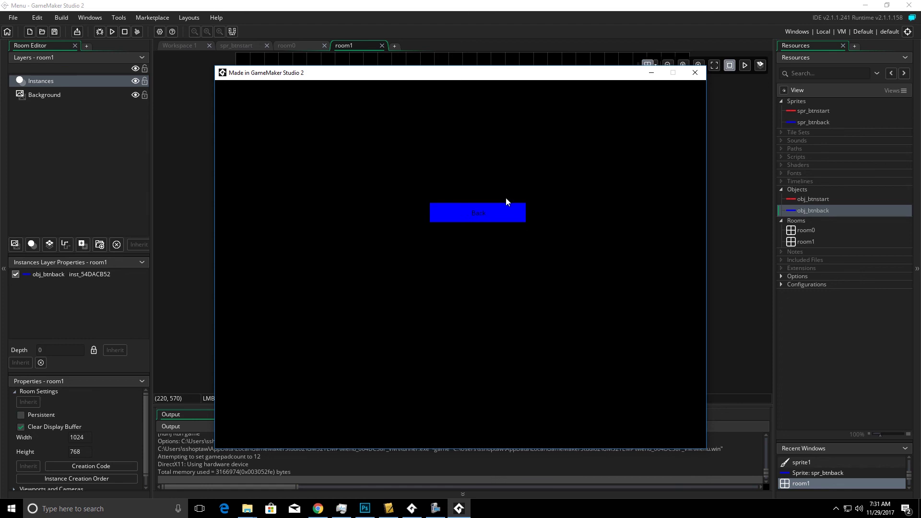
click(470, 216)
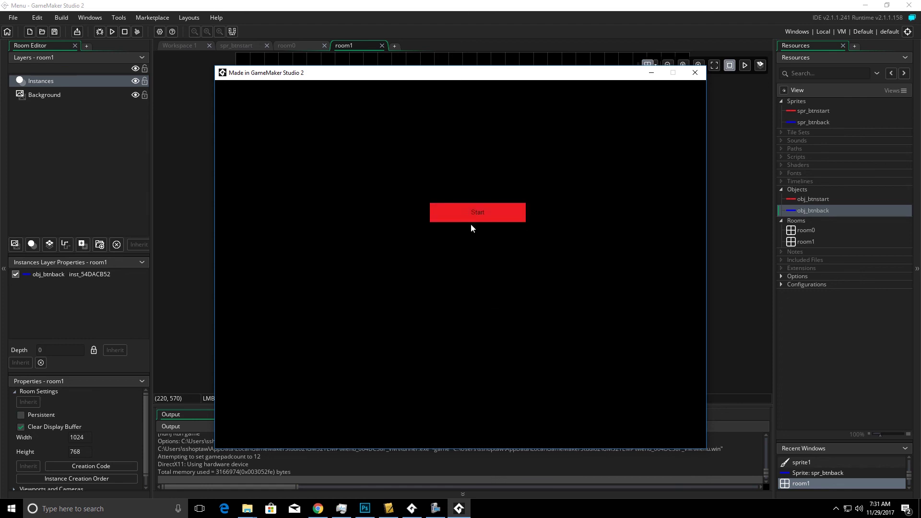